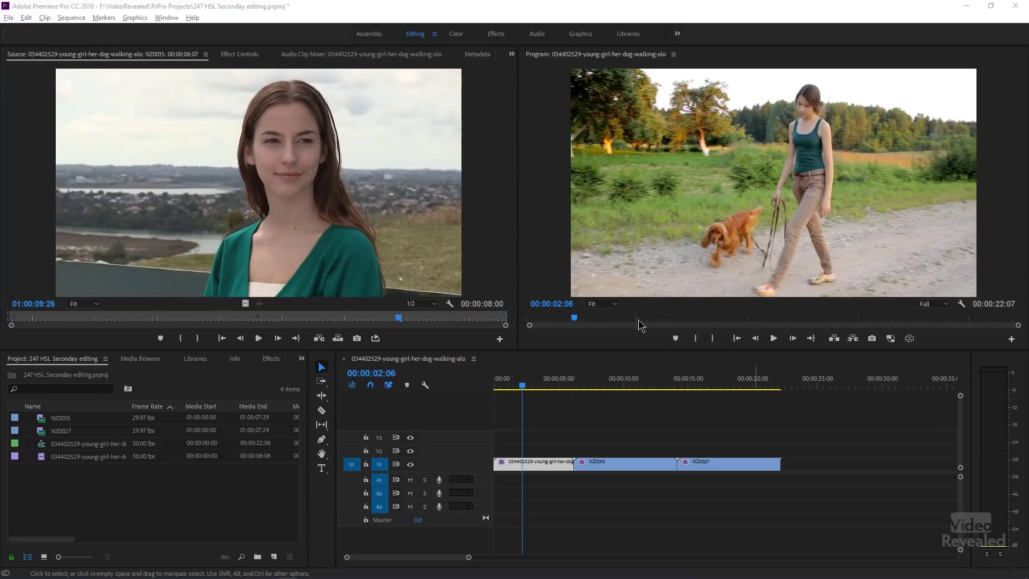
# Park the playhead at 00:00:02:02 in the dog-walking clip and open HSL Secondary in the Color workspace's Lumetri Color controls
pyautogui.moveTo(535, 381); pyautogui.dragTo(524, 403)
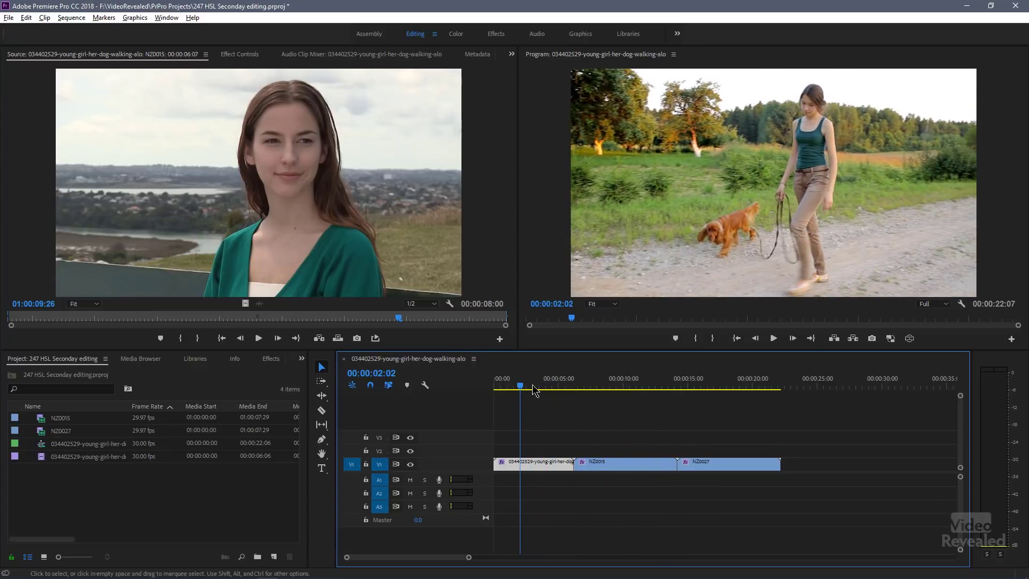
pyautogui.click(456, 34)
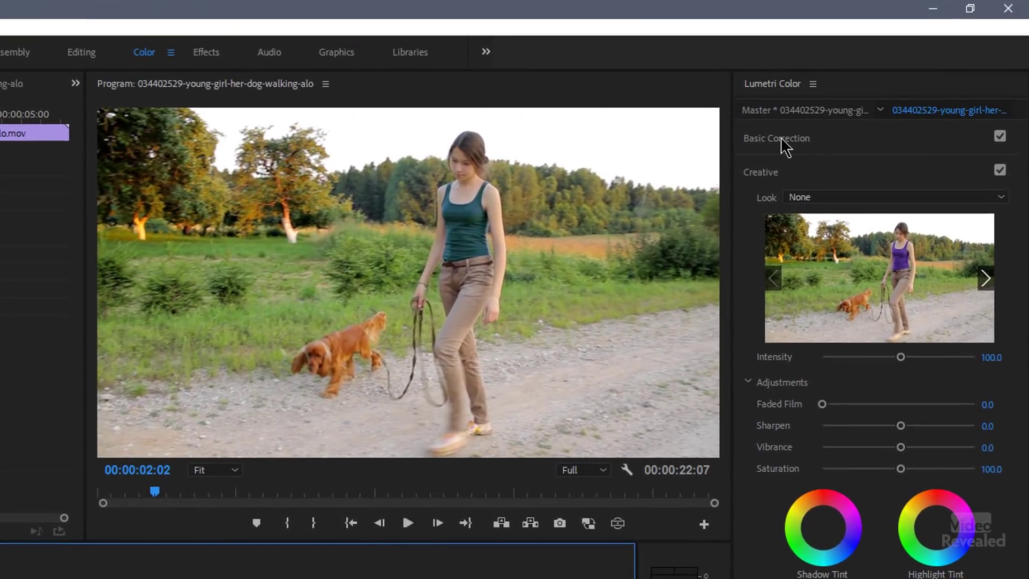
pyautogui.click(783, 139)
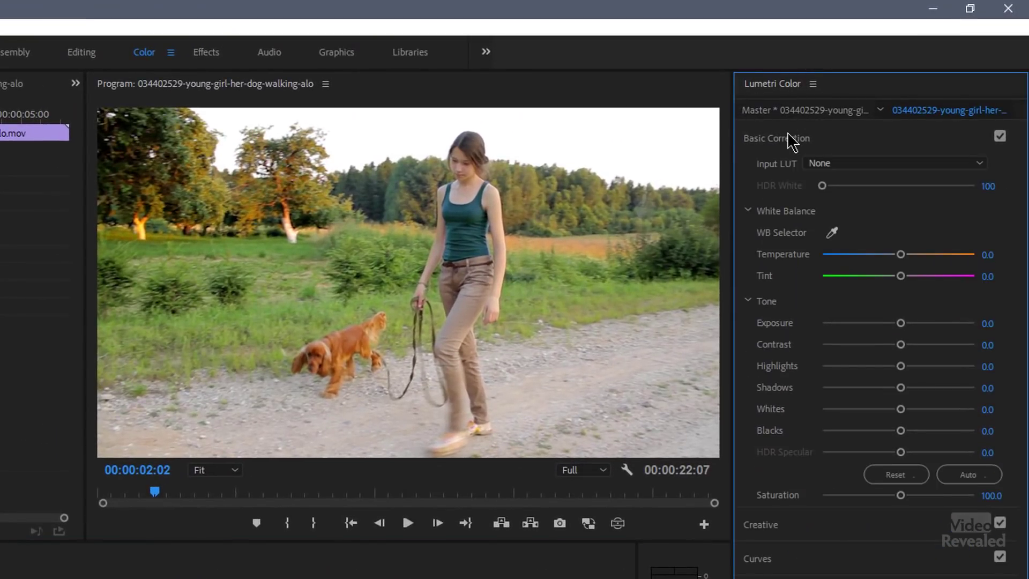
pyautogui.click(764, 140)
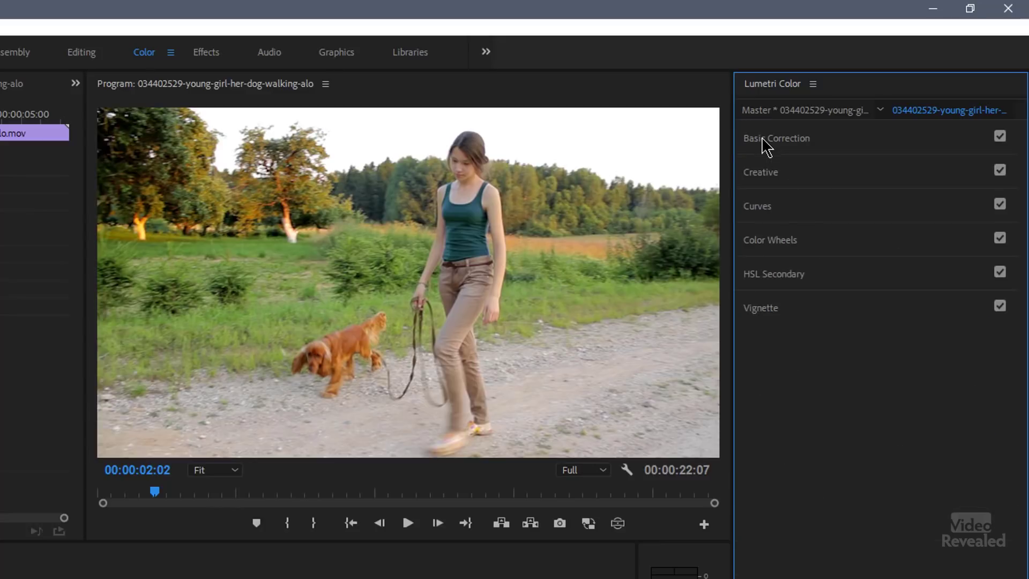
pyautogui.click(776, 274)
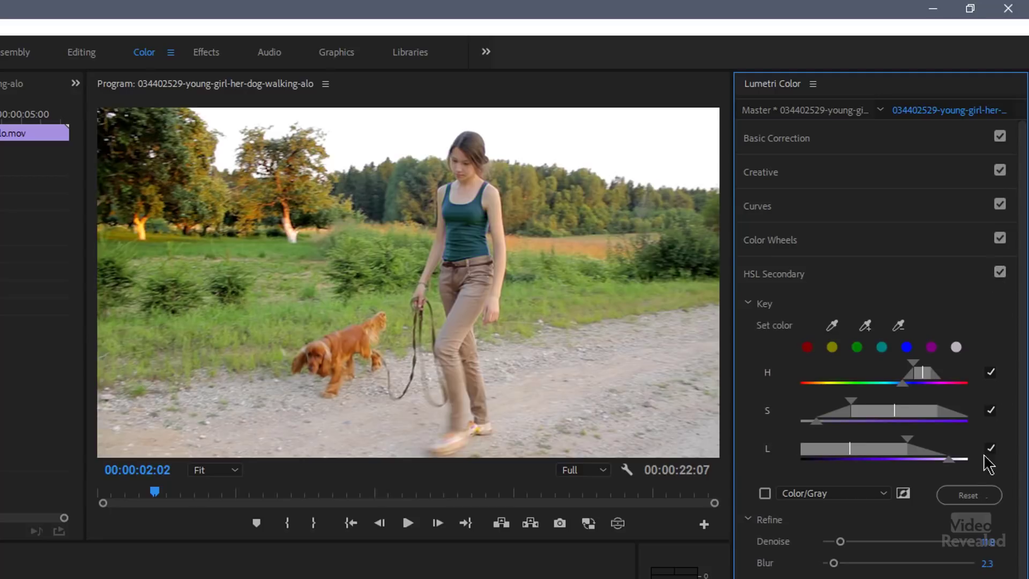
# Reset the HSL Secondary key and sample the purple of the woman's tank top as the key color
pyautogui.click(988, 499)
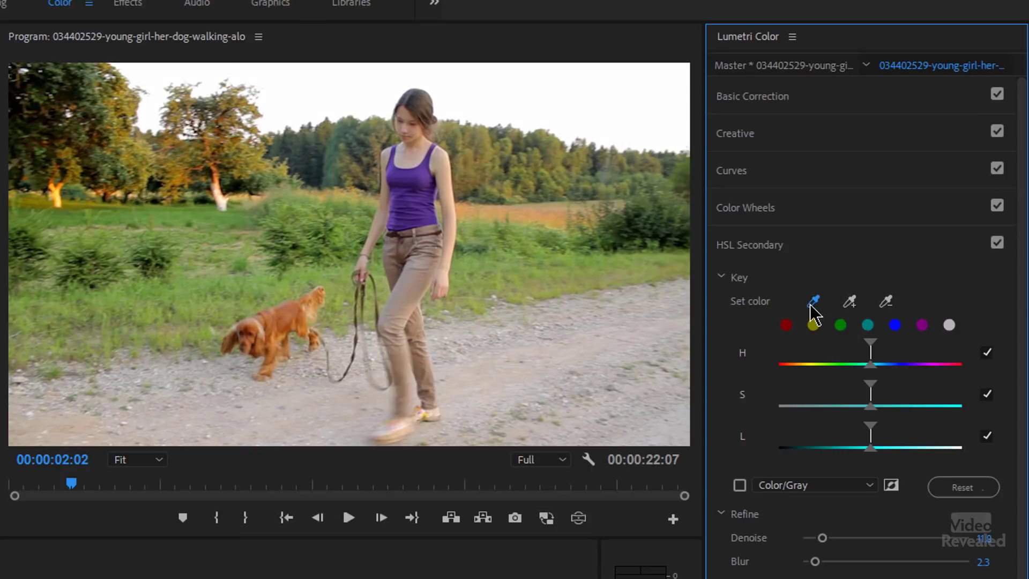
pyautogui.click(812, 308)
pyautogui.click(418, 203)
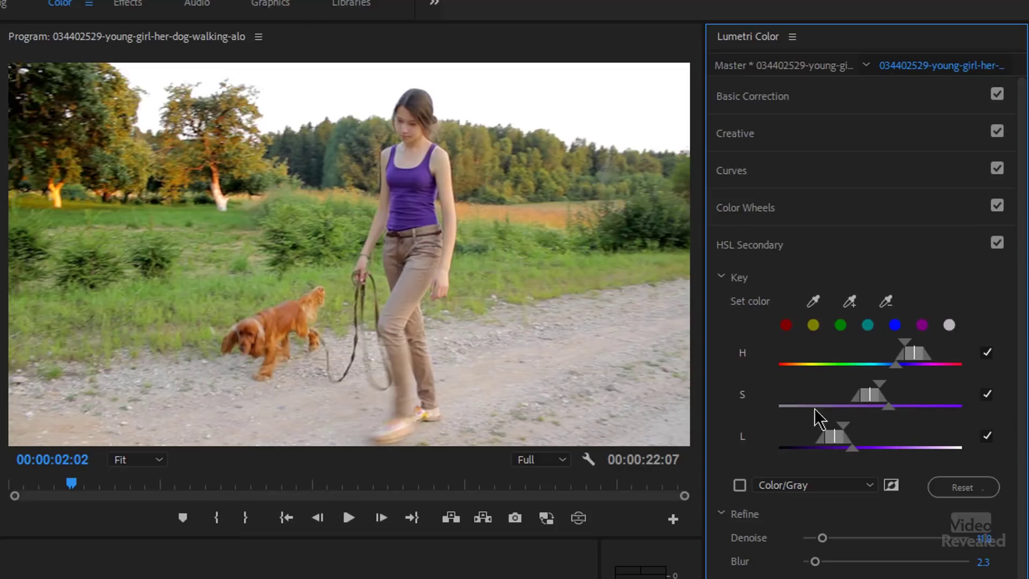
# Preview the key mask in Color/Gray and set Denoise and Blur to 0
pyautogui.click(739, 485)
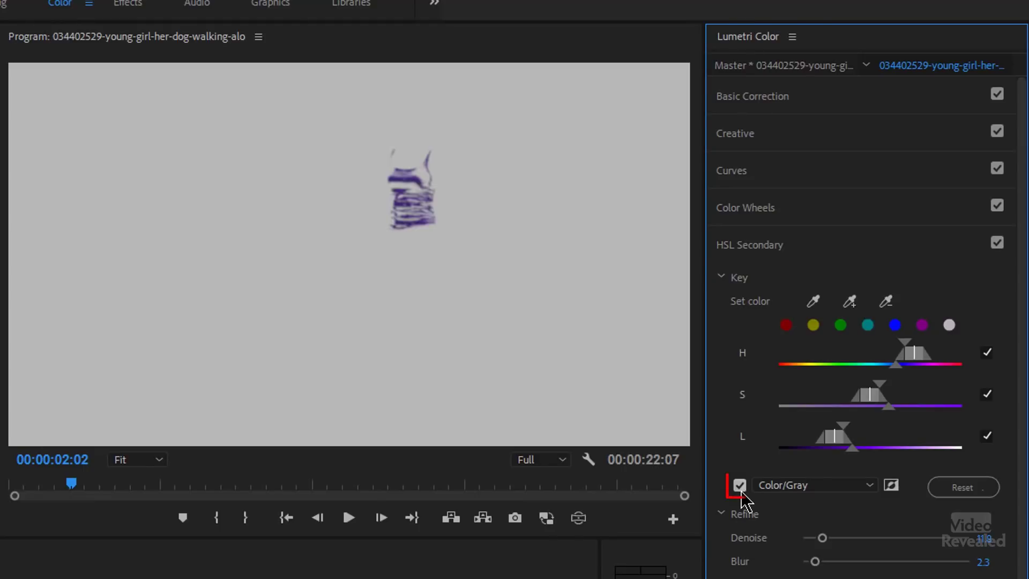
pyautogui.moveTo(822, 537); pyautogui.dragTo(801, 561)
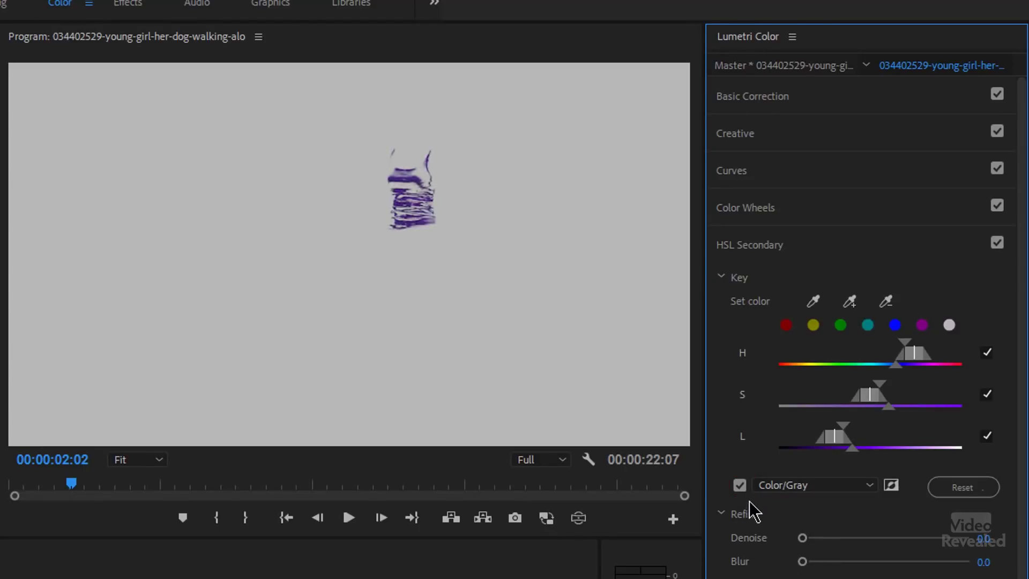
pyautogui.click(740, 486)
pyautogui.click(740, 485)
# Hide the mask preview and add another shade of the purple tank top to the key
pyautogui.click(739, 485)
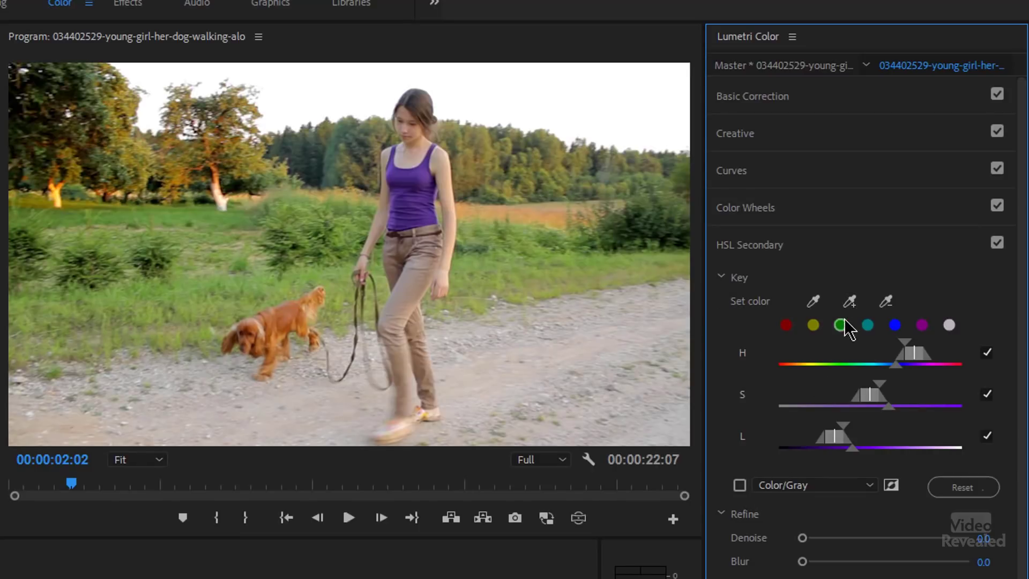
pyautogui.click(849, 301)
pyautogui.click(410, 180)
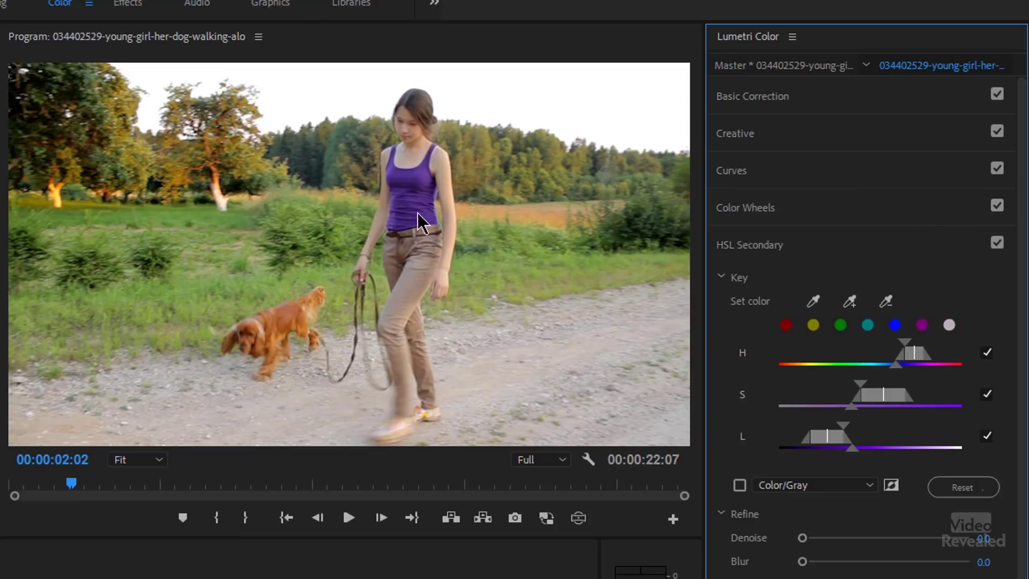
# Show the mask preview and compare the Color/Black and White/Black modes before returning to Color/Gray
pyautogui.click(870, 485)
pyautogui.click(854, 524)
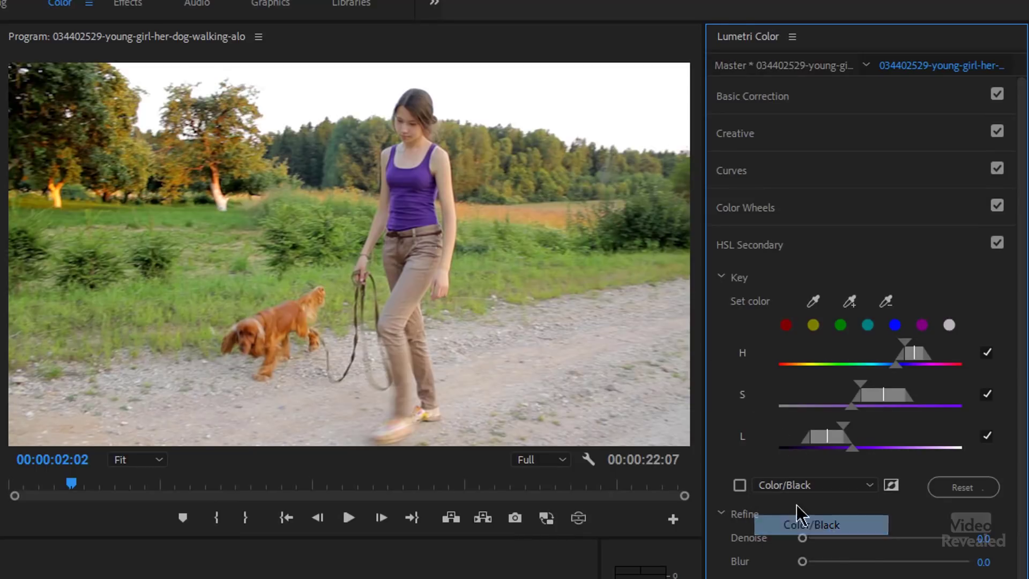
pyautogui.click(740, 485)
pyautogui.click(872, 485)
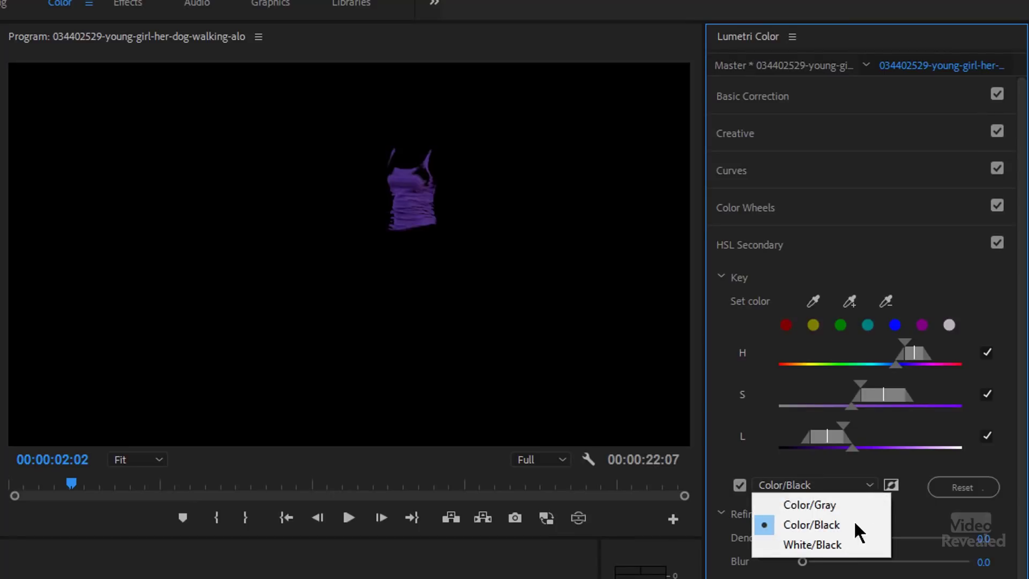
pyautogui.click(850, 545)
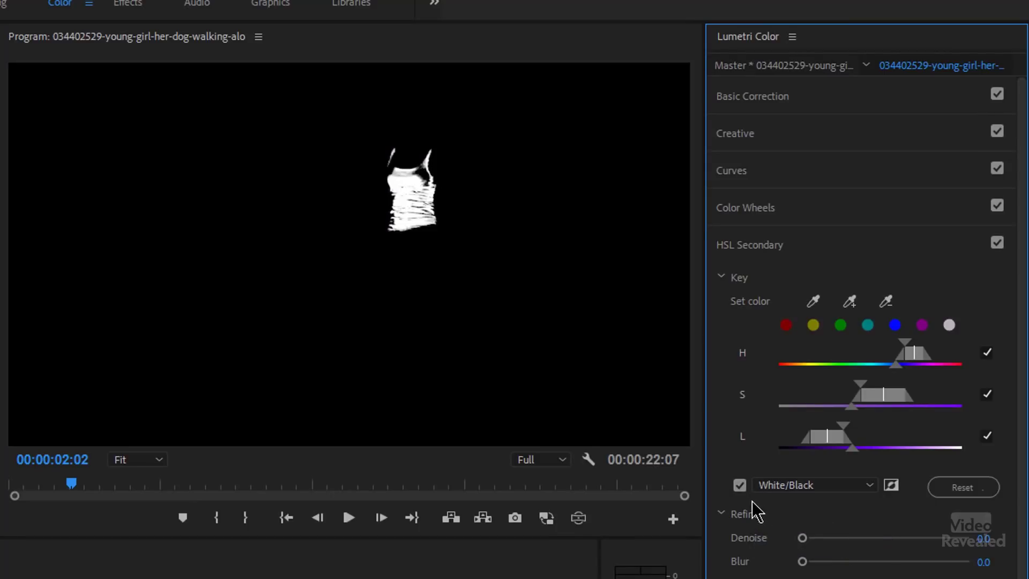
pyautogui.click(798, 487)
pyautogui.click(795, 504)
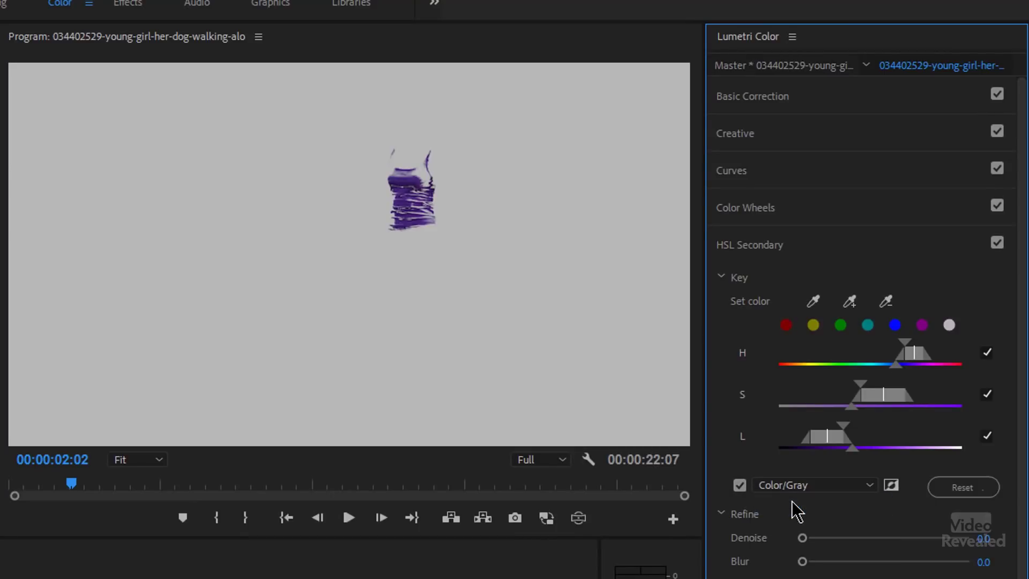
# Toggle the mask inversion to compare the keyed and inverted selections, leaving the mask uninverted
pyautogui.click(892, 485)
pyautogui.click(892, 486)
pyautogui.click(892, 486)
pyautogui.click(892, 485)
pyautogui.click(891, 486)
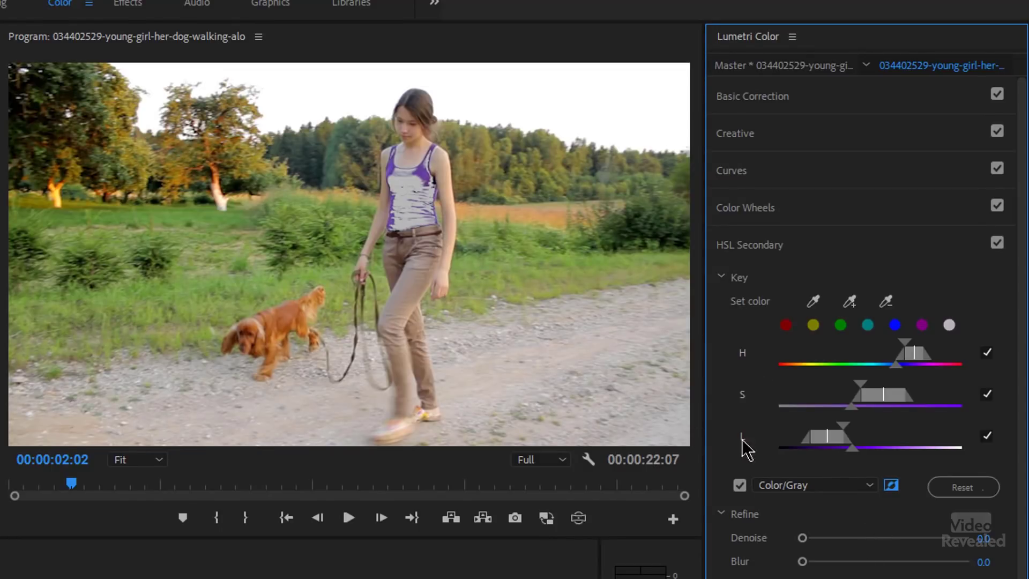
pyautogui.click(891, 485)
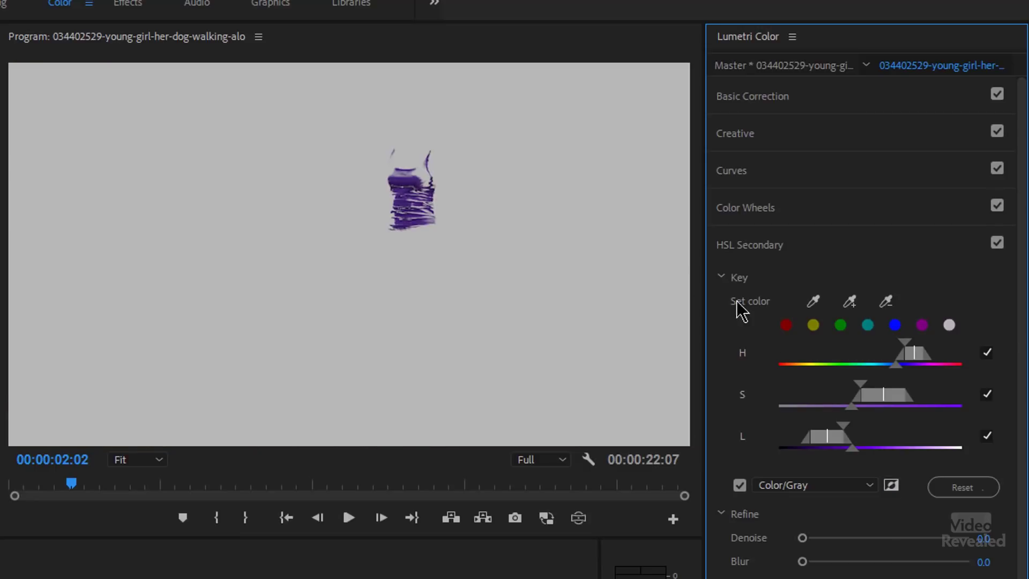
# Add more missing shades from the upper part of the tank top to the key with the plus eyedropper
pyautogui.moveTo(849, 301); pyautogui.dragTo(430, 189)
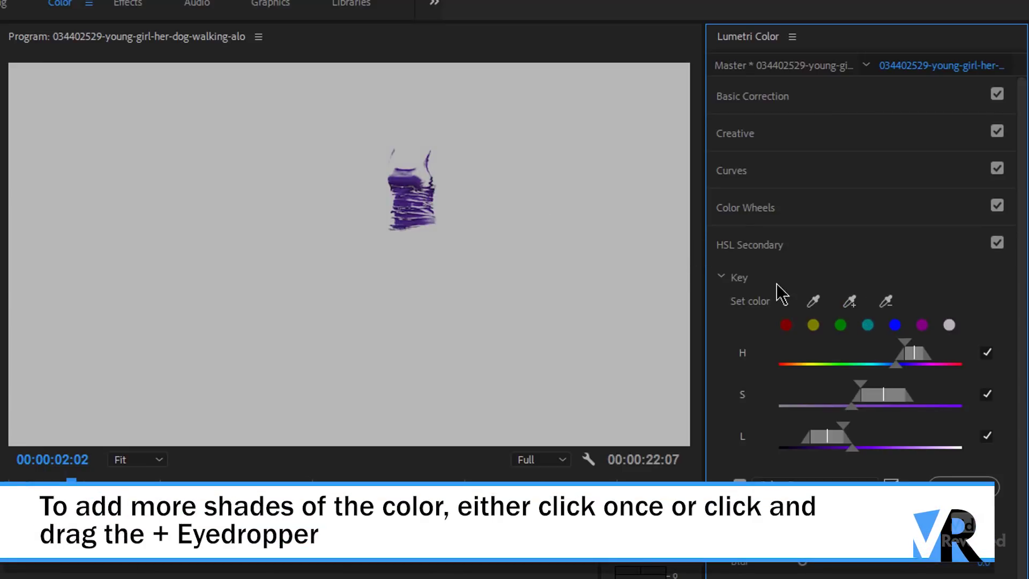
pyautogui.click(849, 302)
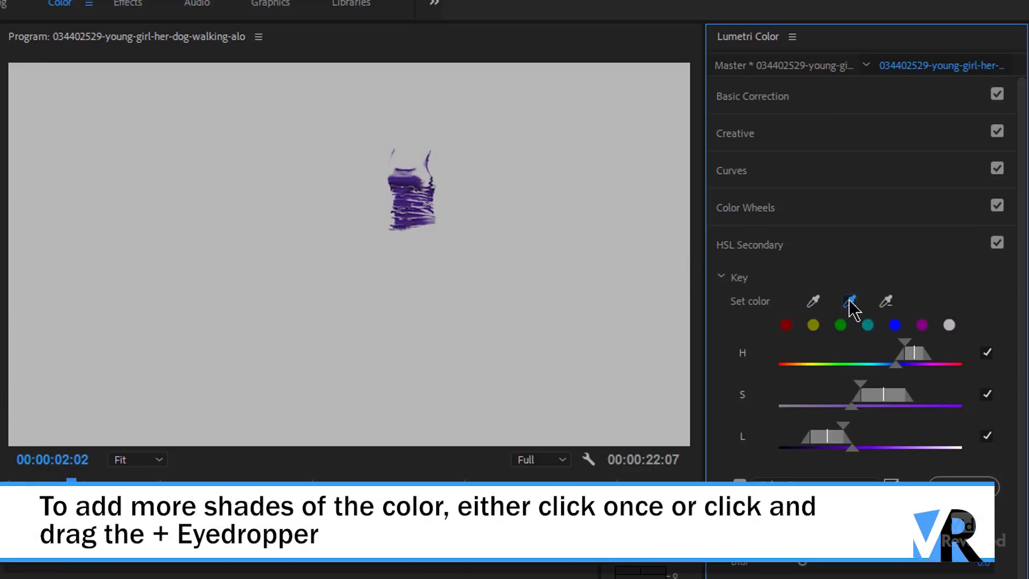
pyautogui.click(425, 174)
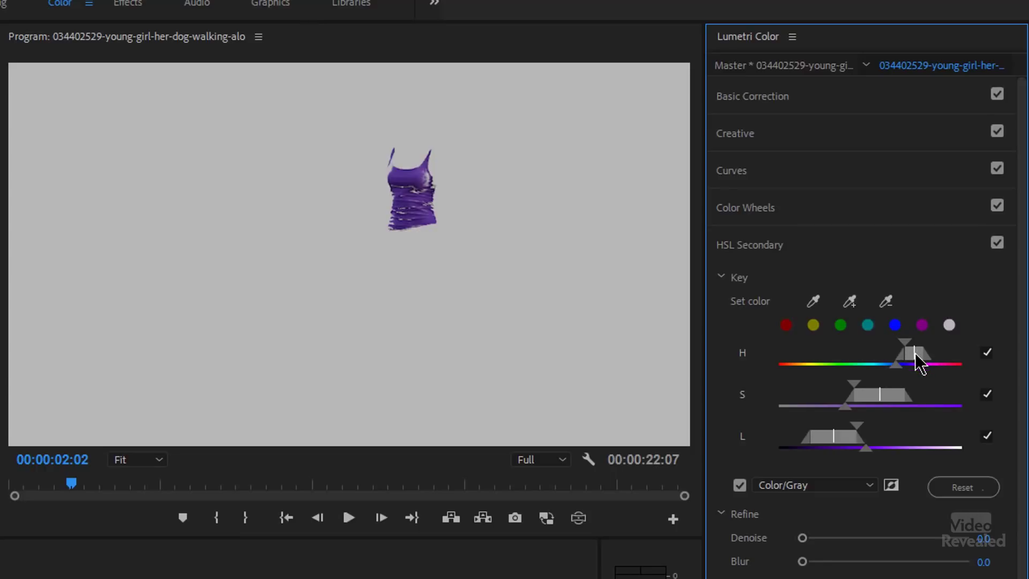
# Shift the hue range slightly toward magenta and widen the saturation and luminance ranges to cover the whole tank top
pyautogui.moveTo(915, 353)
pyautogui.mouseDown()
pyautogui.moveTo(898, 352)
pyautogui.moveTo(918, 356)
pyautogui.mouseUp()
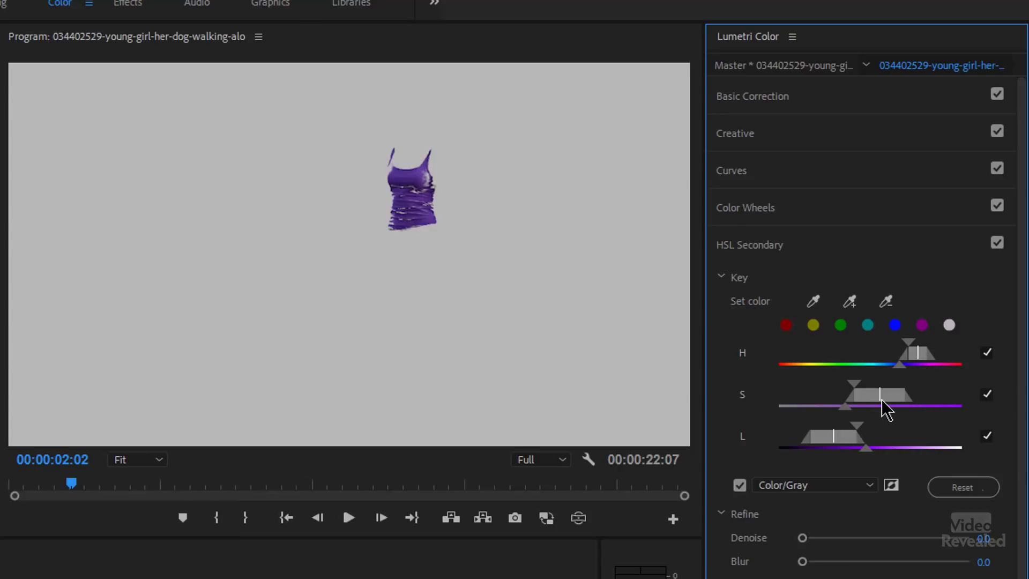
pyautogui.moveTo(880, 394); pyautogui.dragTo(898, 394)
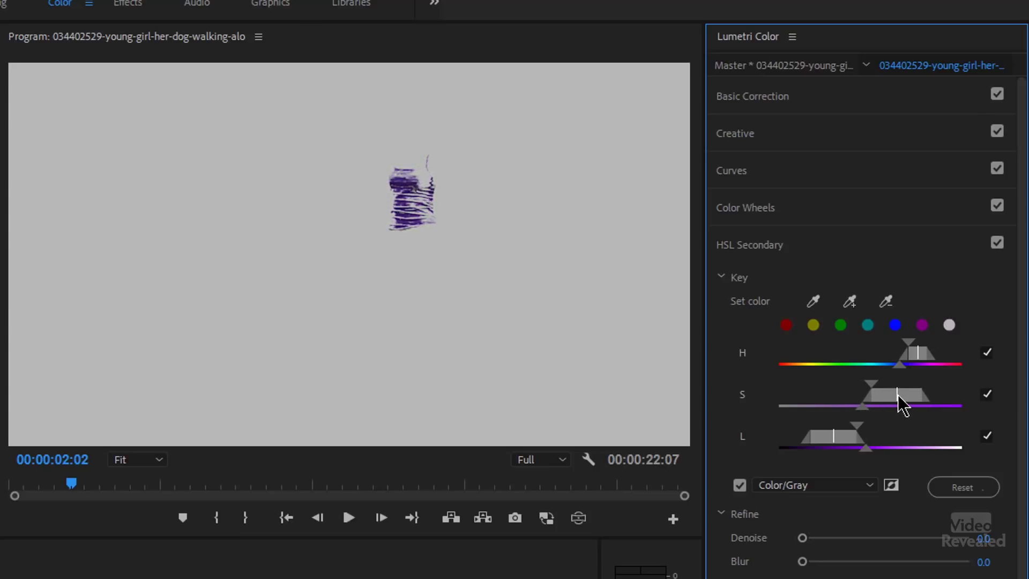
pyautogui.moveTo(898, 394); pyautogui.dragTo(873, 391)
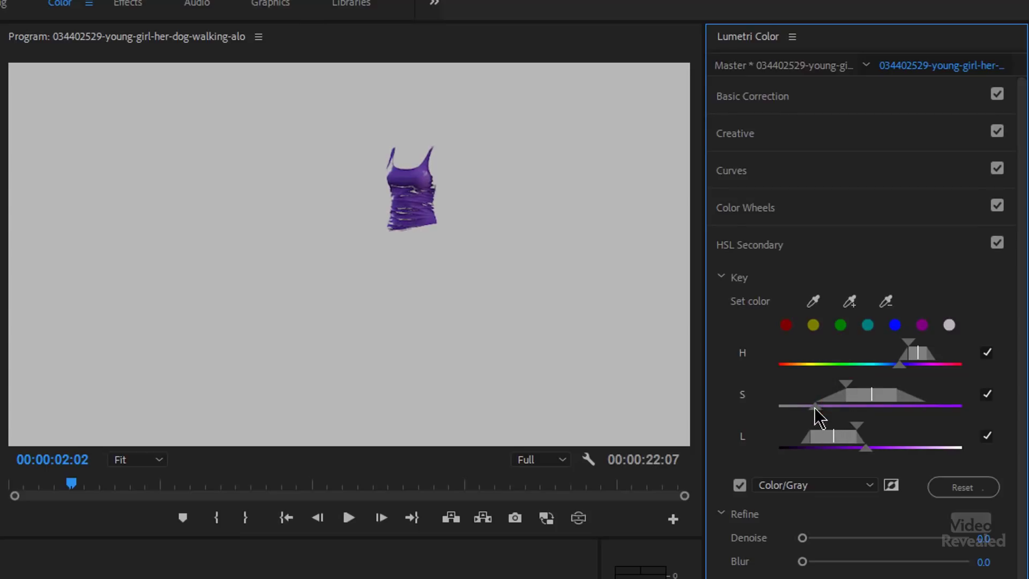
pyautogui.moveTo(836, 403); pyautogui.dragTo(806, 384)
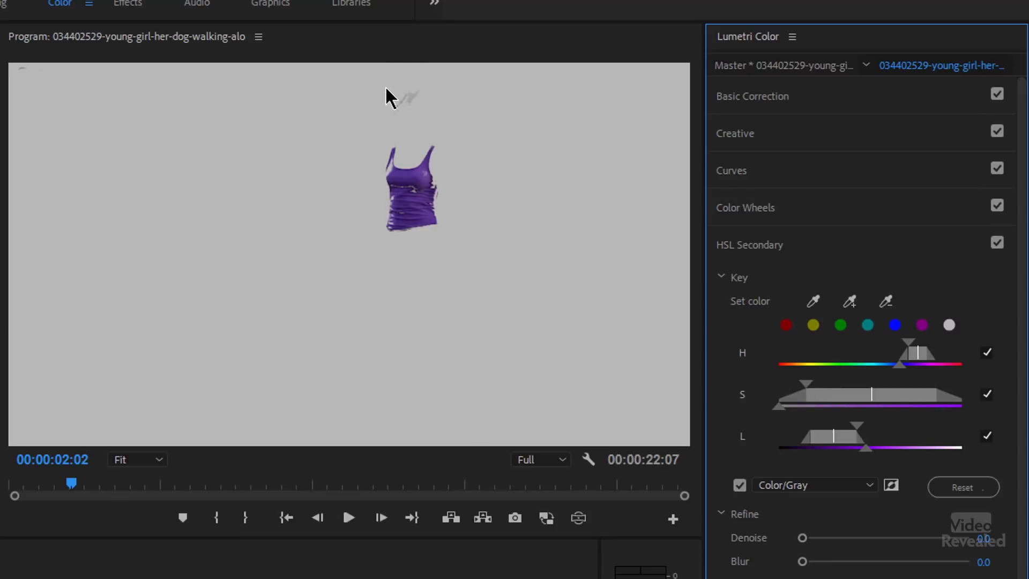
pyautogui.moveTo(805, 386); pyautogui.dragTo(821, 390)
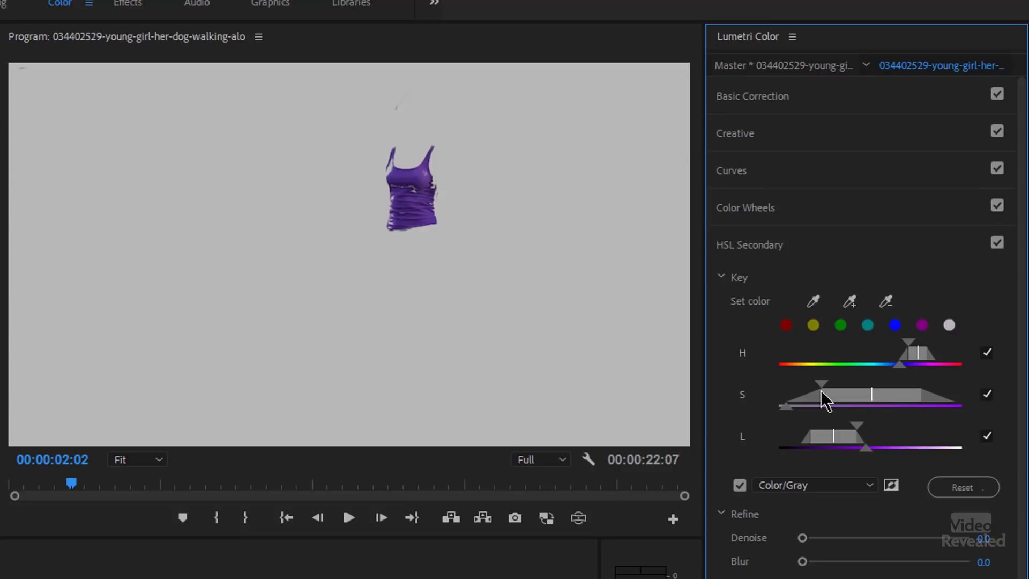
pyautogui.moveTo(835, 435); pyautogui.dragTo(831, 432)
pyautogui.moveTo(855, 428); pyautogui.dragTo(873, 423)
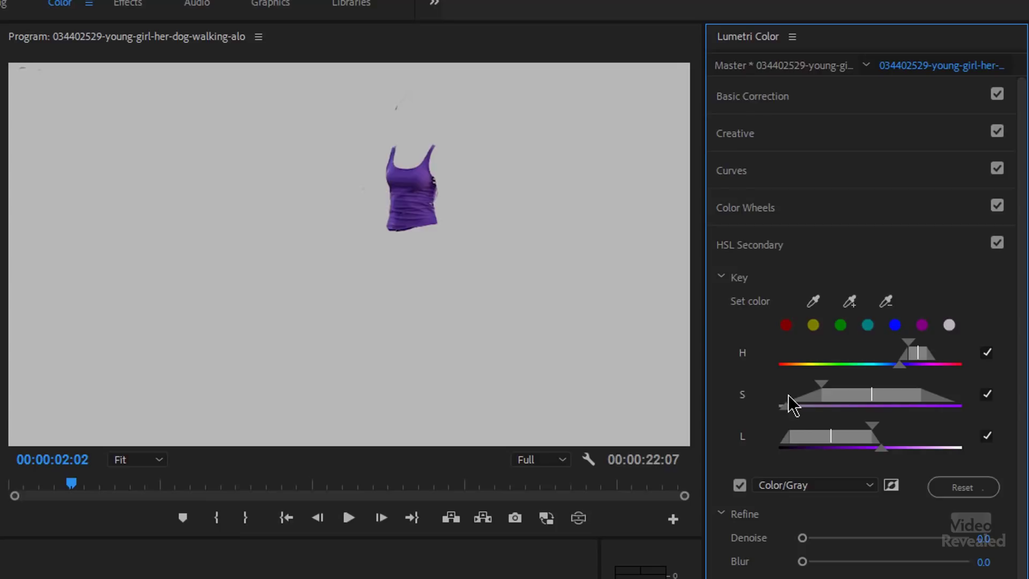
# Hide the mask preview, try pushing the keyed top toward green with the correction color wheel, and reset the wheel
pyautogui.click(740, 485)
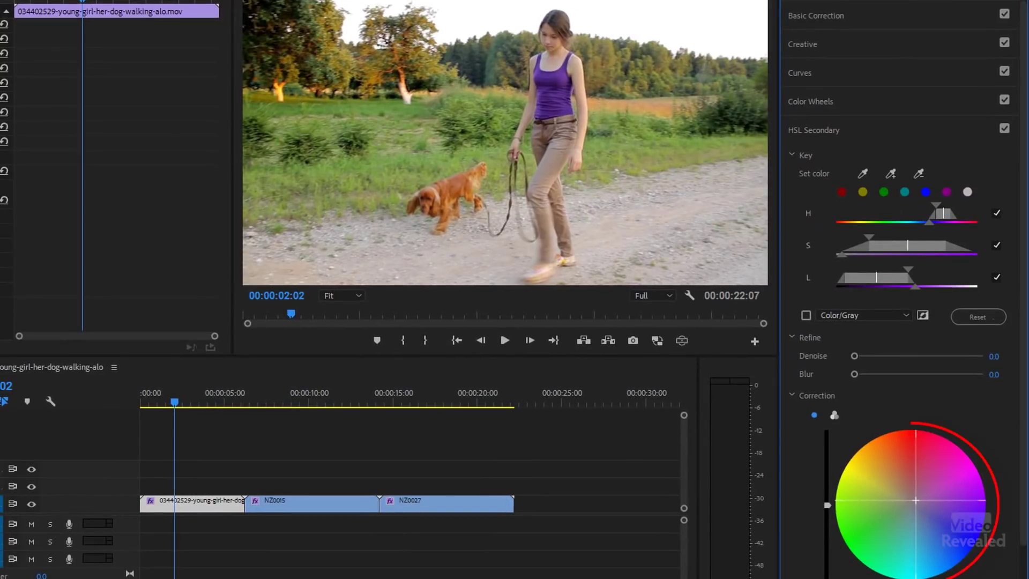
pyautogui.moveTo(915, 500)
pyautogui.mouseDown()
pyautogui.moveTo(944, 510)
pyautogui.moveTo(941, 496)
pyautogui.moveTo(875, 496)
pyautogui.moveTo(840, 521)
pyautogui.moveTo(855, 544)
pyautogui.mouseUp()
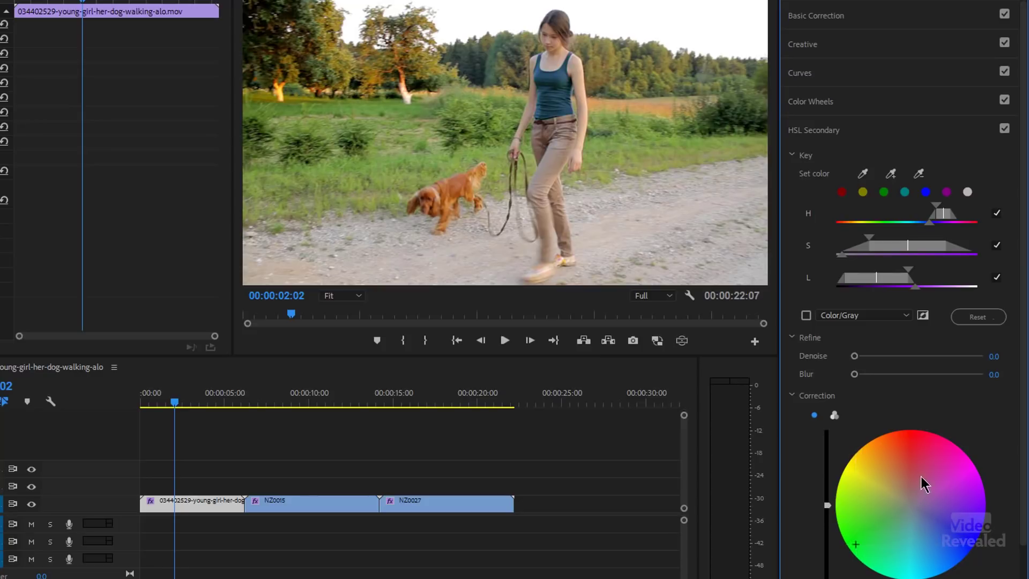
pyautogui.doubleClick(889, 517)
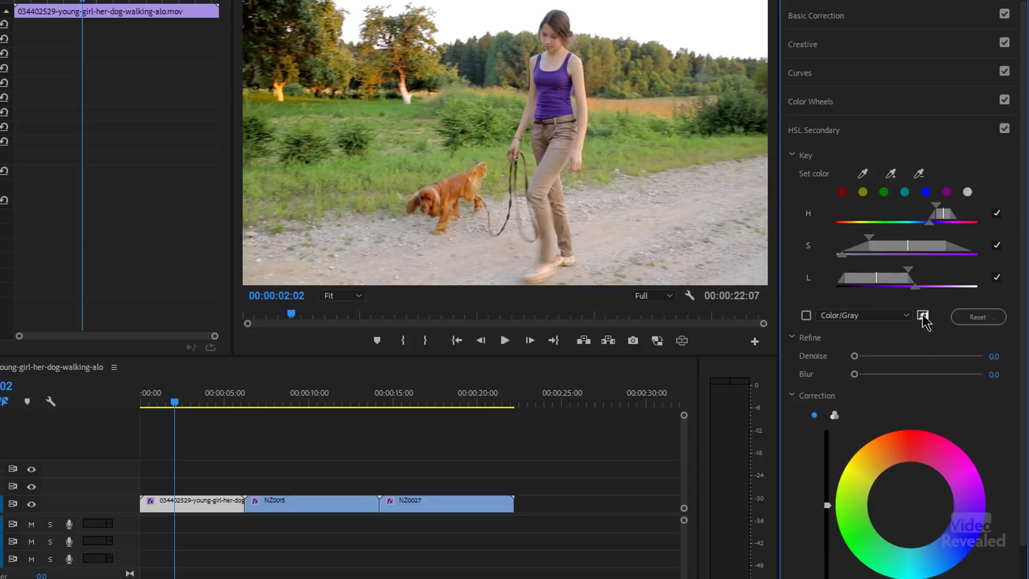
# Refine the key against the mask preview with Denoise 10.8 and Blur 1.8, and hide the preview
pyautogui.click(805, 316)
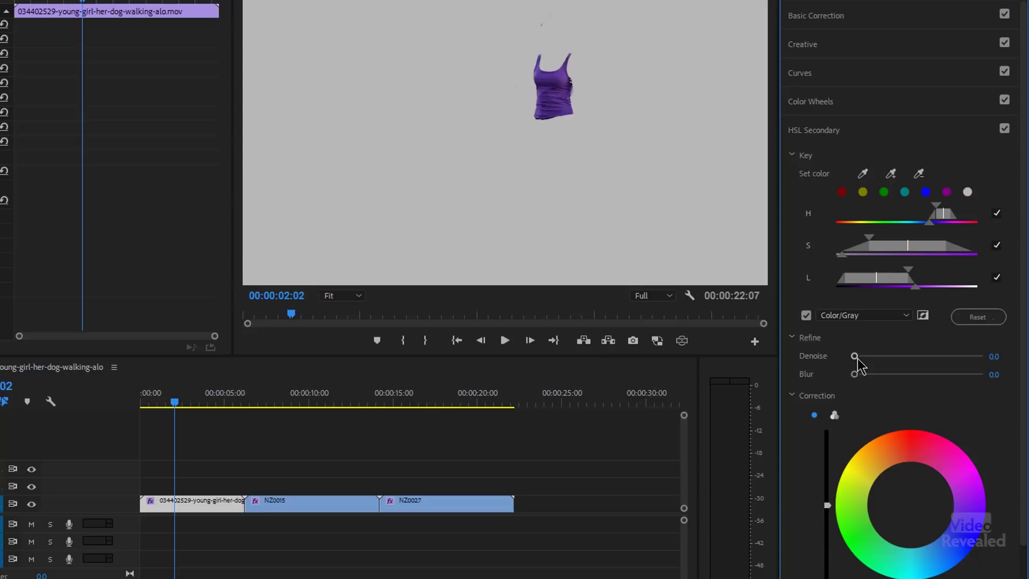
pyautogui.moveTo(855, 356)
pyautogui.mouseDown()
pyautogui.moveTo(931, 373)
pyautogui.moveTo(829, 381)
pyautogui.moveTo(861, 378)
pyautogui.moveTo(867, 357)
pyautogui.mouseUp()
pyautogui.click(805, 315)
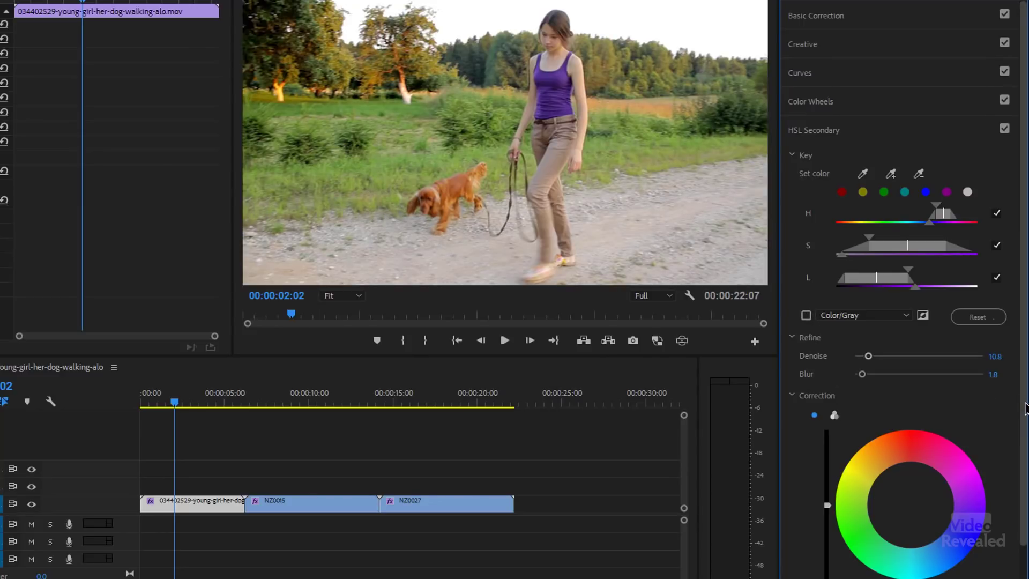
# Examine the three-way Midtones, Shadows and Highlights correction wheels and return to the single correction wheel
pyautogui.scroll(-4, 1024, 408)
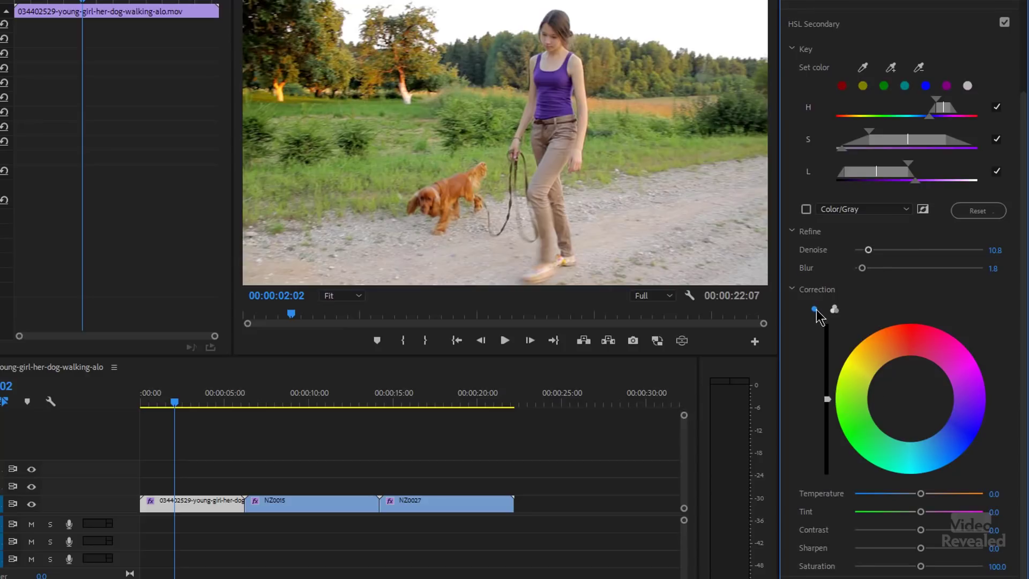
pyautogui.click(834, 309)
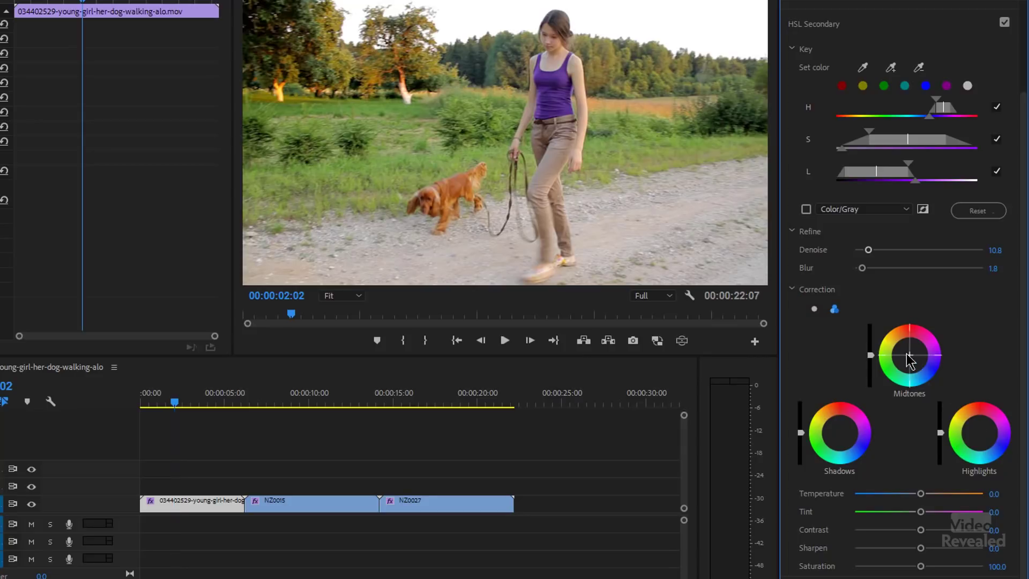
pyautogui.click(814, 309)
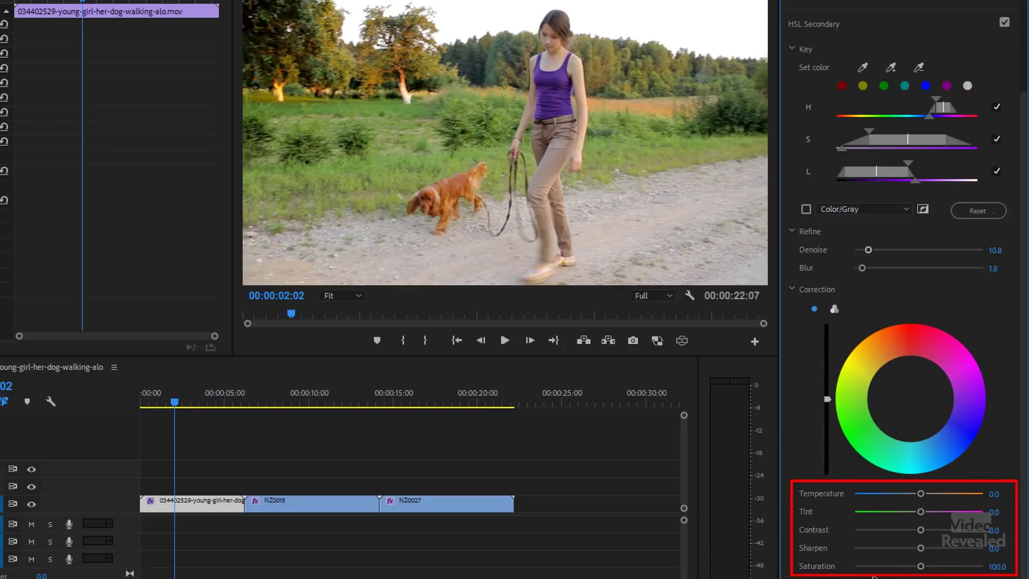
# Warm the keyed tank top with the Temperature correction, try a higher Contrast, and reset the Contrast
pyautogui.moveTo(921, 494); pyautogui.dragTo(945, 494)
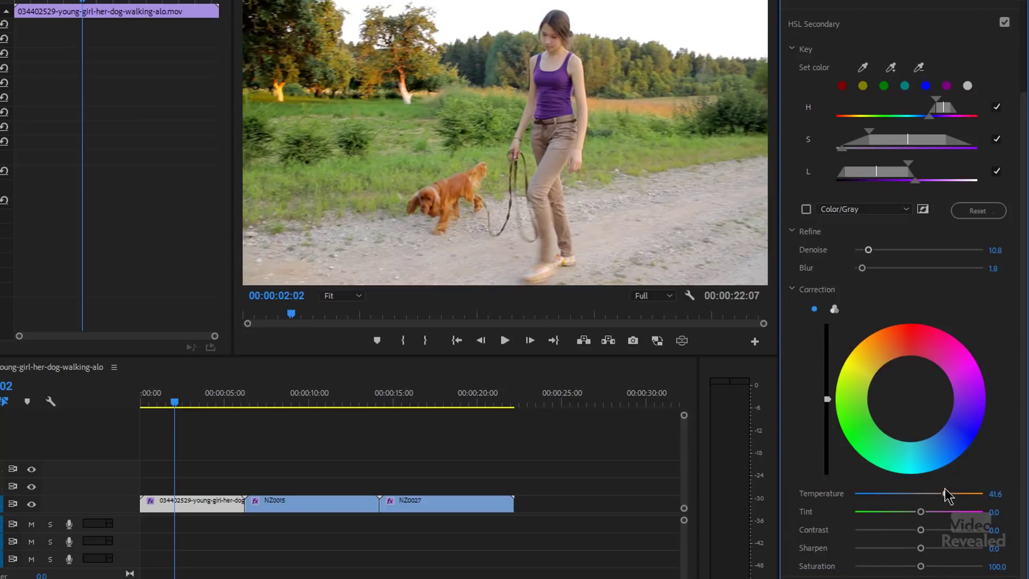
pyautogui.moveTo(854, 494); pyautogui.dragTo(934, 493)
pyautogui.moveTo(921, 529)
pyautogui.mouseDown()
pyautogui.moveTo(997, 520)
pyautogui.moveTo(831, 547)
pyautogui.moveTo(932, 531)
pyautogui.mouseUp()
pyautogui.doubleClick(933, 531)
# Move to 00:00:12:07 in the NZ0015 clip and inspect its skin key with the Color/Gray mask preview
pyautogui.moveTo(284, 403); pyautogui.dragTo(346, 405)
pyautogui.click(806, 209)
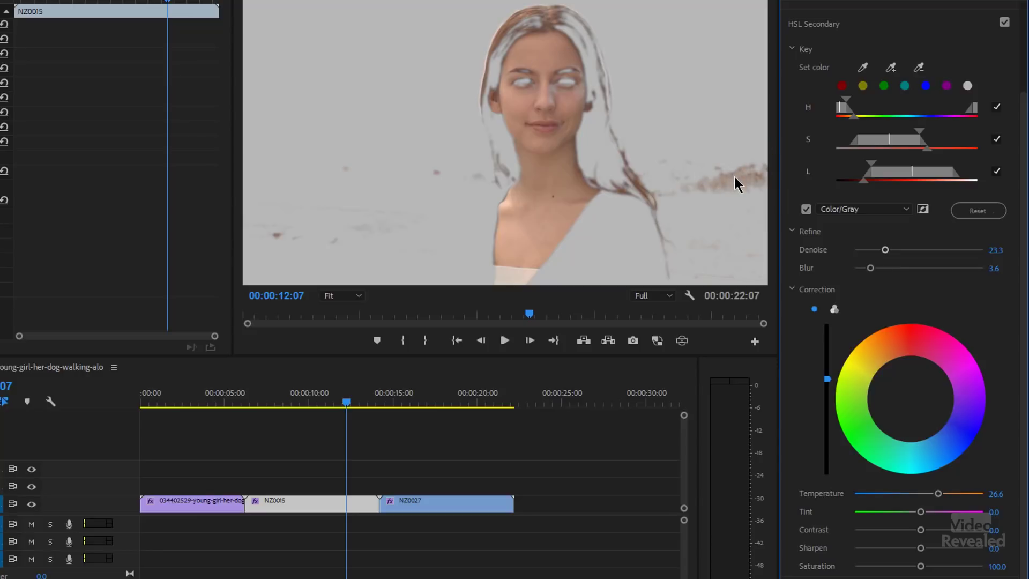
pyautogui.click(809, 211)
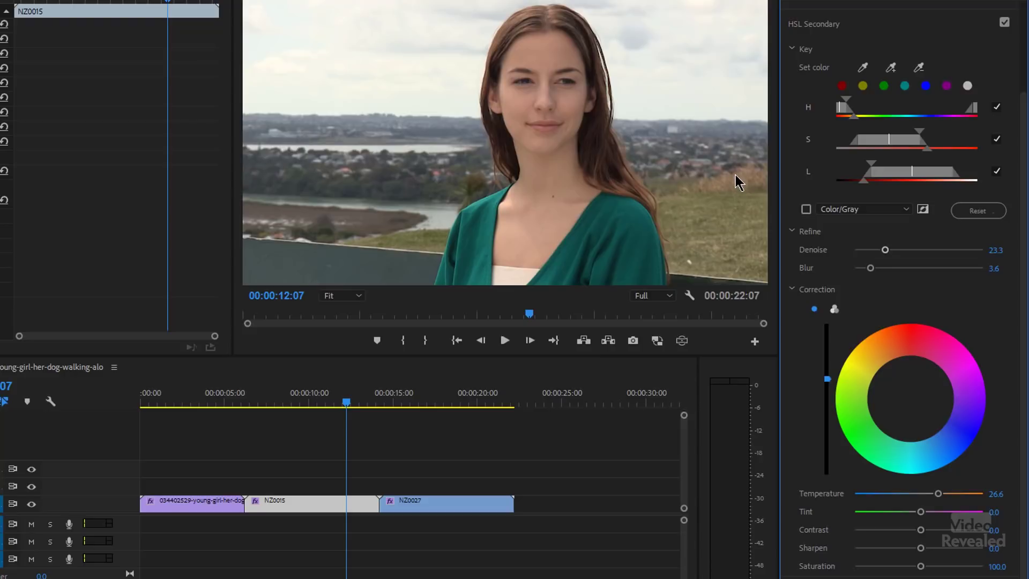
# Compare the woman's skin with the HSL Secondary correction switched off and on
pyautogui.click(1004, 23)
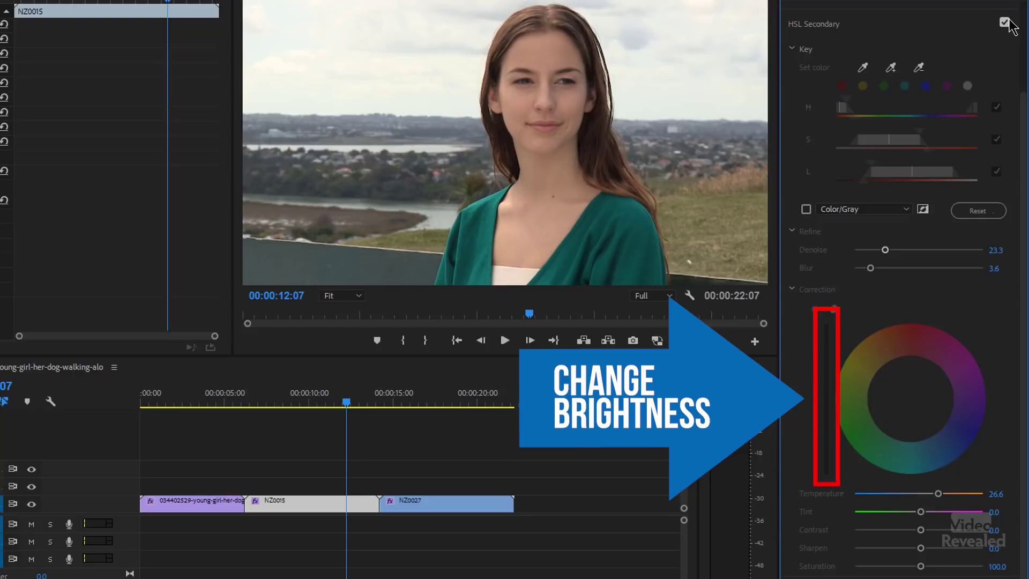
pyautogui.click(1005, 23)
pyautogui.click(1004, 22)
pyautogui.click(1005, 22)
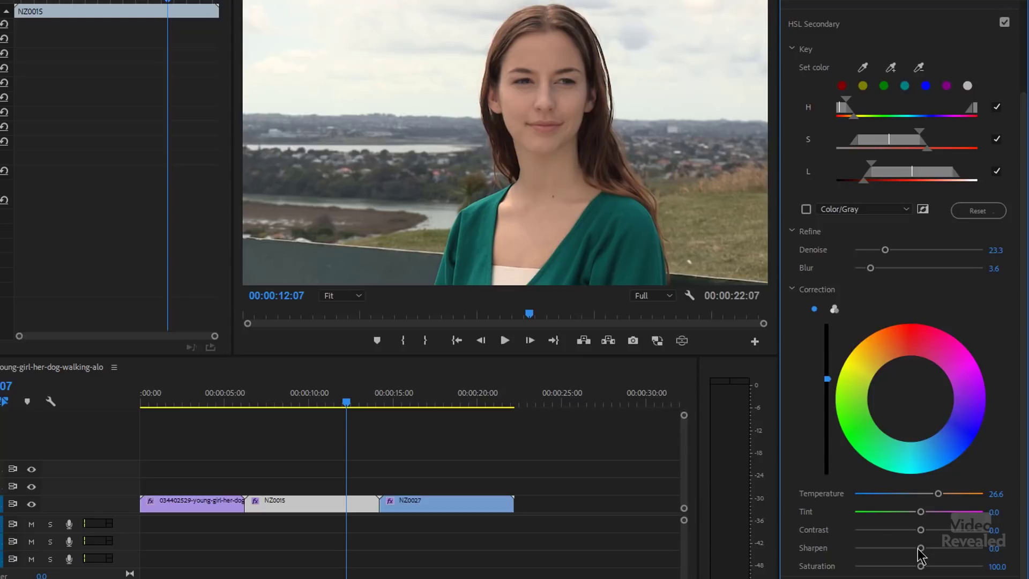
# Try a negative Sharpen value on the keyed skin, reset it, and recheck the mask preview
pyautogui.moveTo(920, 548)
pyautogui.mouseDown()
pyautogui.moveTo(845, 565)
pyautogui.moveTo(834, 564)
pyautogui.moveTo(882, 552)
pyautogui.moveTo(818, 550)
pyautogui.moveTo(907, 548)
pyautogui.mouseUp()
pyautogui.click(805, 209)
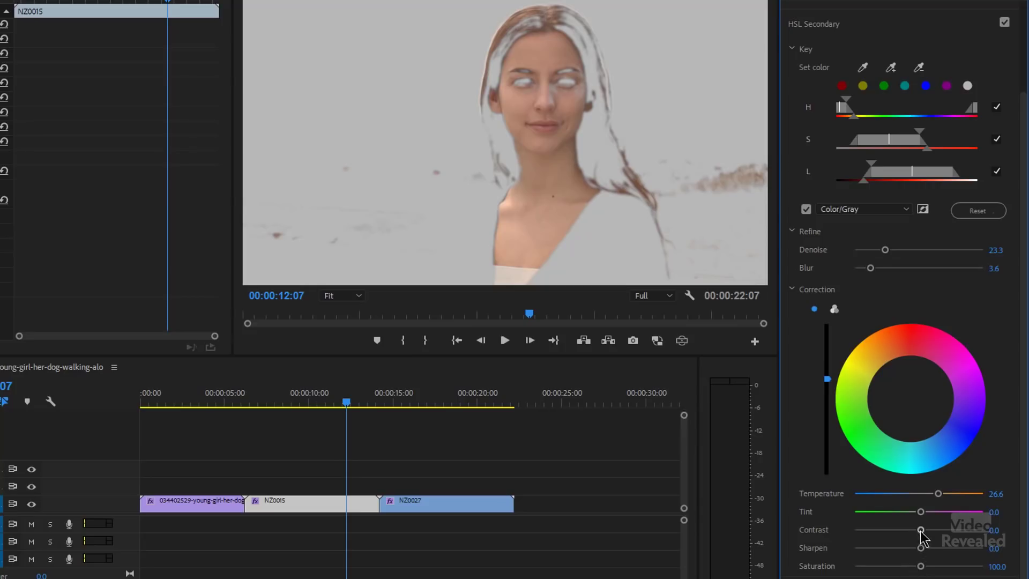
pyautogui.click(806, 209)
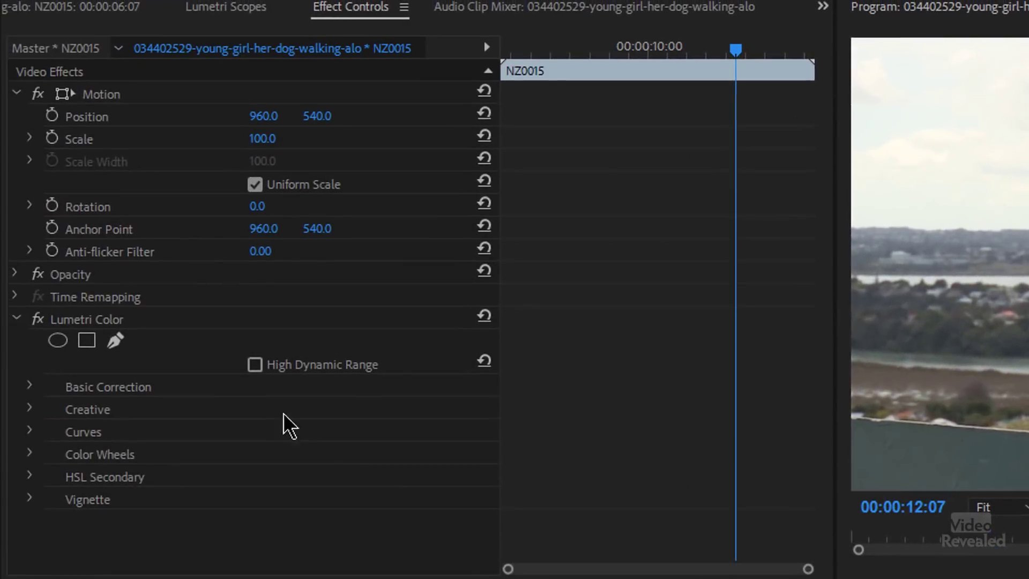
# Start a pen mask on NZ0015's Lumetri Color effect, running from beside the woman's head down past the frame's lower edge
pyautogui.click(16, 313)
pyautogui.click(15, 316)
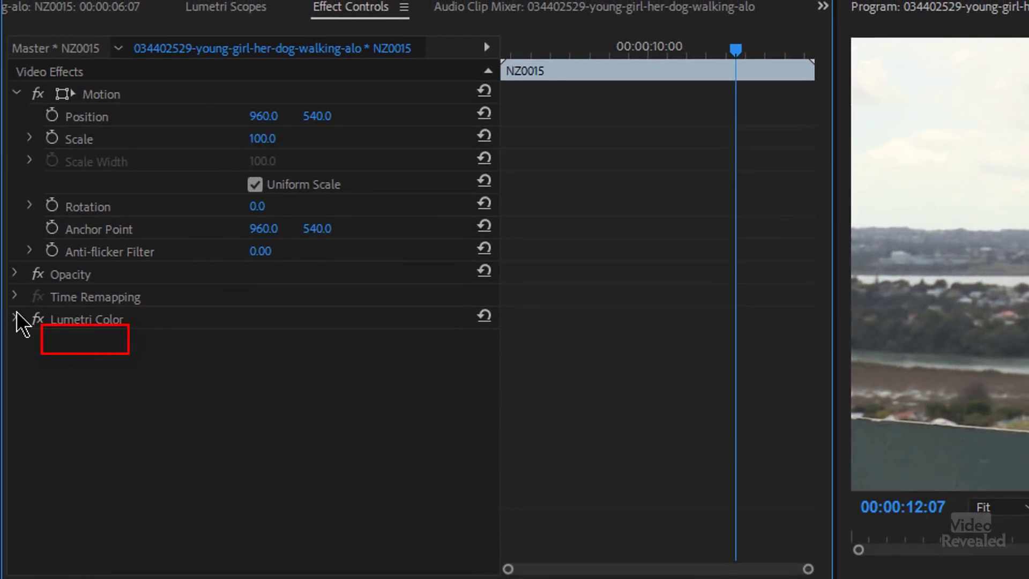
pyautogui.click(16, 316)
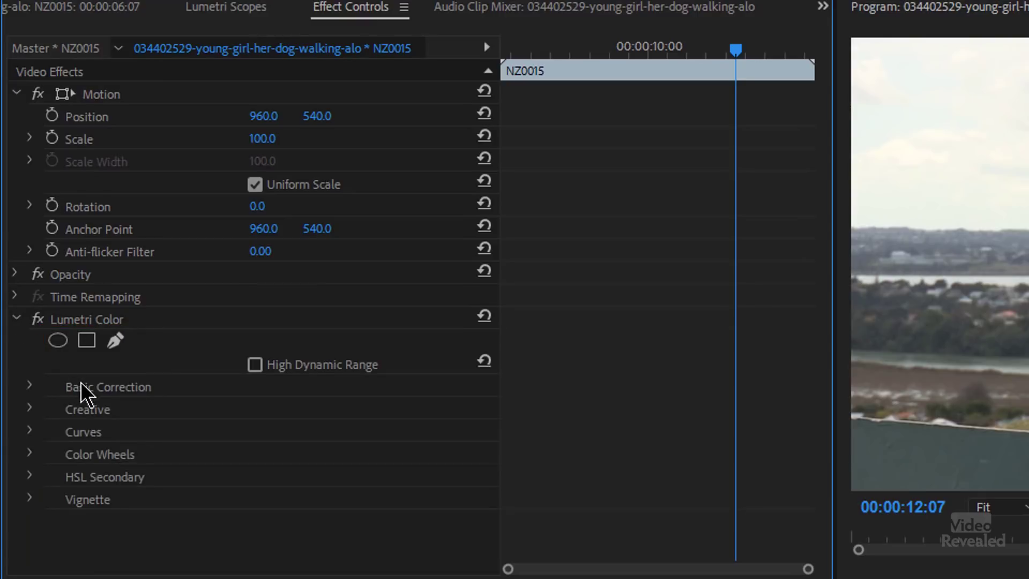
pyautogui.click(119, 342)
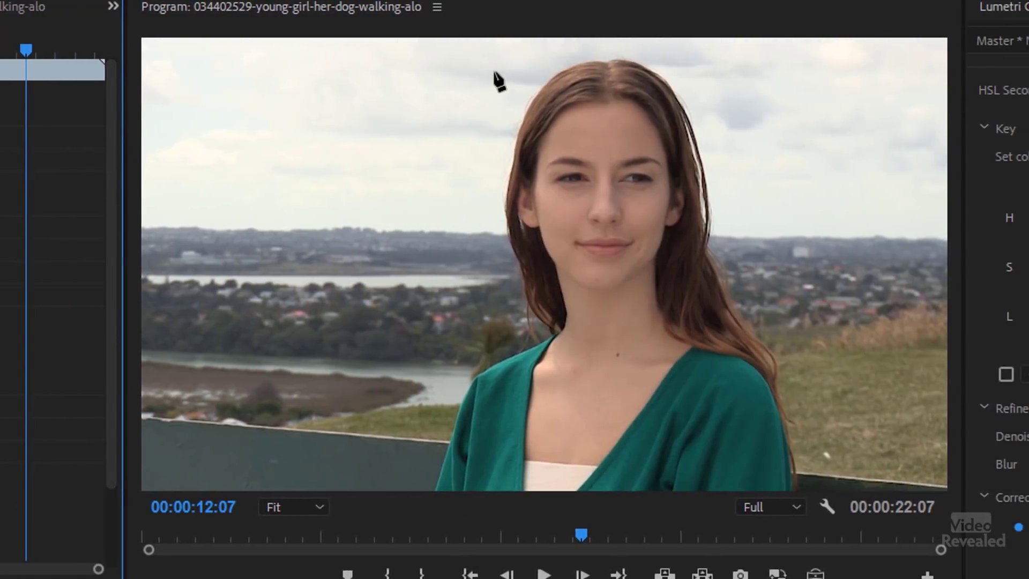
pyautogui.click(849, 72)
pyautogui.click(767, 270)
pyautogui.click(391, 435)
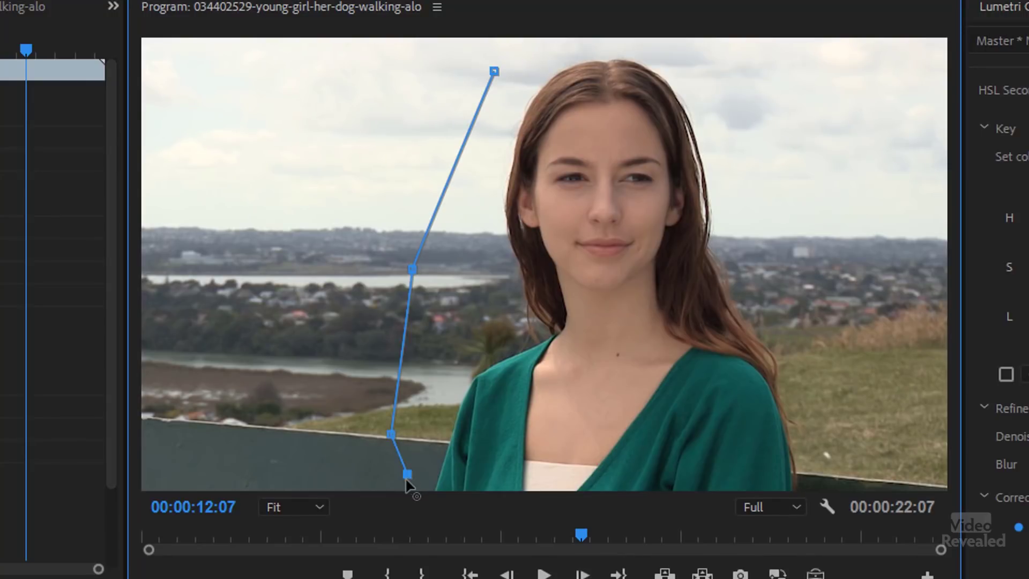
pyautogui.moveTo(408, 477); pyautogui.dragTo(388, 538)
# Continue the mask with curved points up the woman's other side and over her head, and close the path
pyautogui.click(822, 462)
pyautogui.moveTo(823, 462); pyautogui.dragTo(804, 528)
pyautogui.moveTo(804, 370); pyautogui.dragTo(781, 349)
pyautogui.moveTo(756, 289); pyautogui.dragTo(754, 257)
pyautogui.moveTo(739, 134); pyautogui.dragTo(741, 101)
pyautogui.moveTo(633, 45)
pyautogui.mouseDown()
pyautogui.moveTo(611, 41)
pyautogui.moveTo(632, 27)
pyautogui.mouseUp()
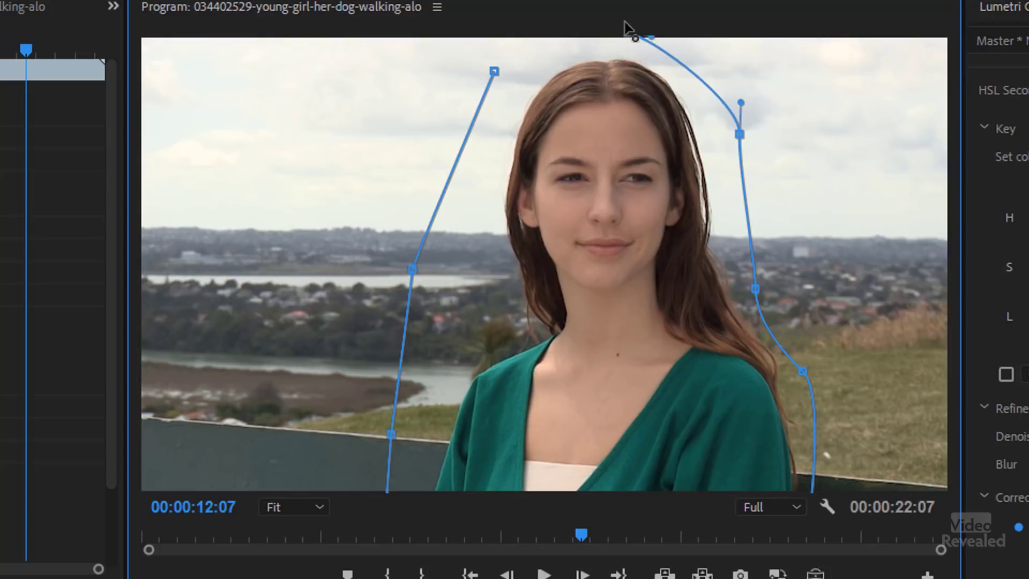
pyautogui.click(494, 71)
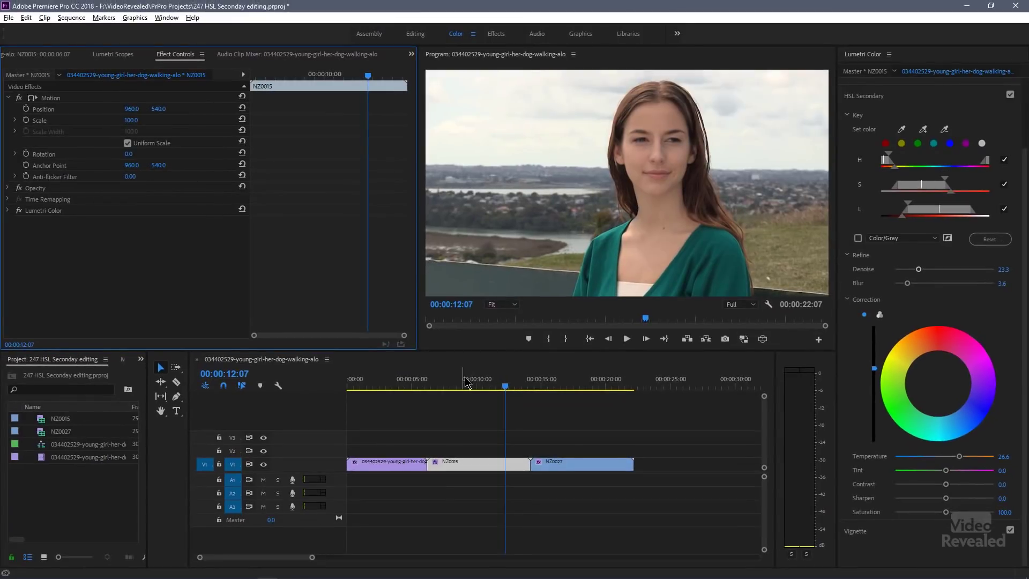
# Scrub to 00:00:12:08 in NZ0015 and compare the shot with HSL Secondary switched off and on
pyautogui.click(418, 397)
pyautogui.moveTo(417, 399); pyautogui.dragTo(506, 396)
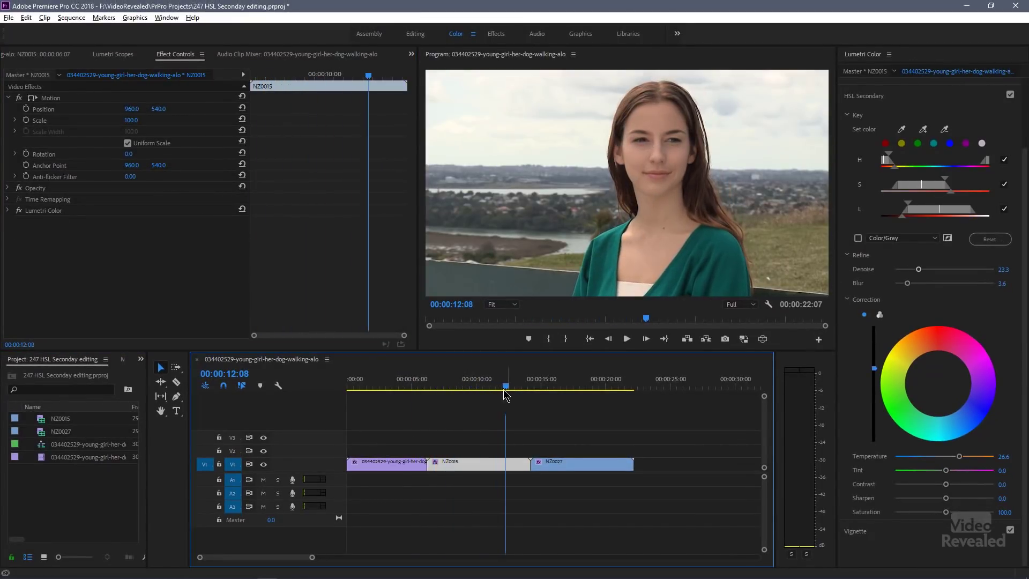
pyautogui.click(1010, 95)
pyautogui.click(1010, 95)
pyautogui.click(1010, 95)
pyautogui.click(1010, 95)
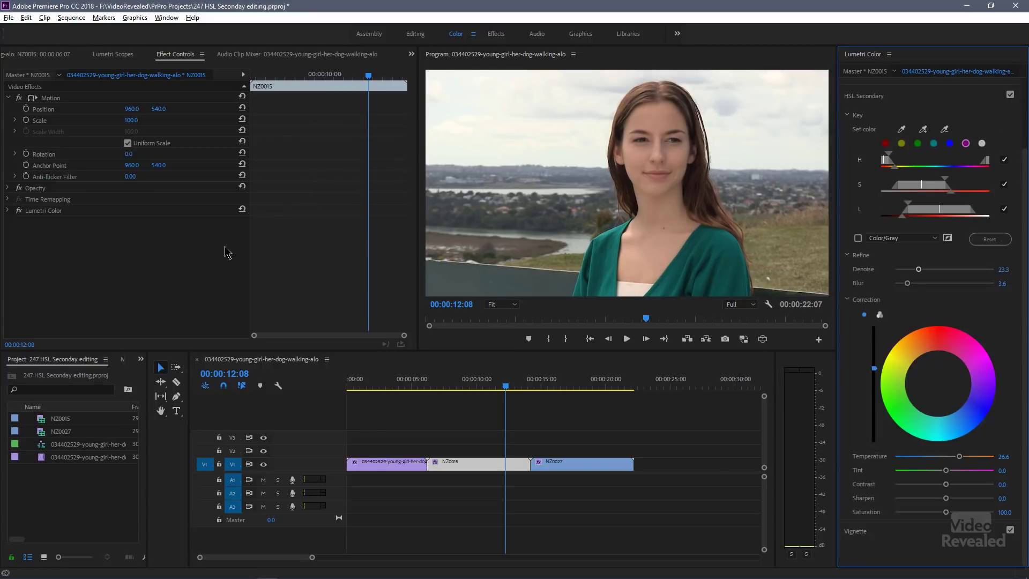
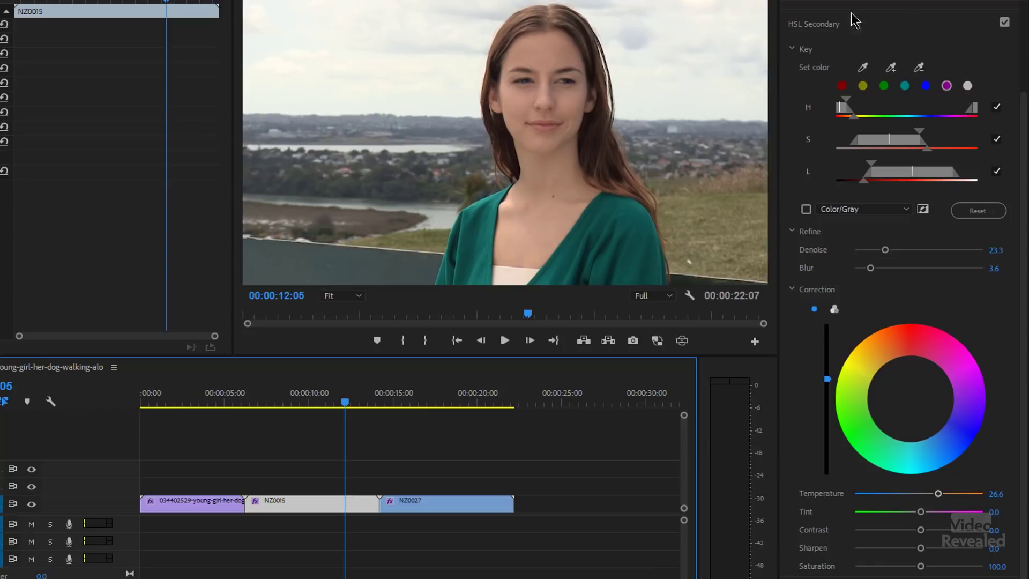
# Search the effects for "lumetri" and add a second Lumetri Color effect to the NZ0015 clip
pyautogui.click(812, 22)
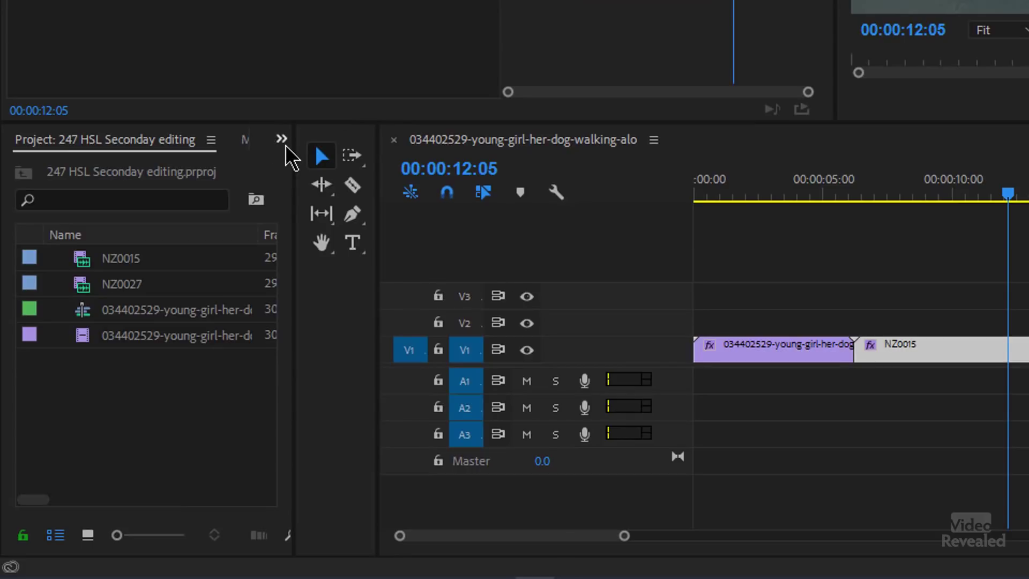
pyautogui.click(281, 140)
pyautogui.click(340, 261)
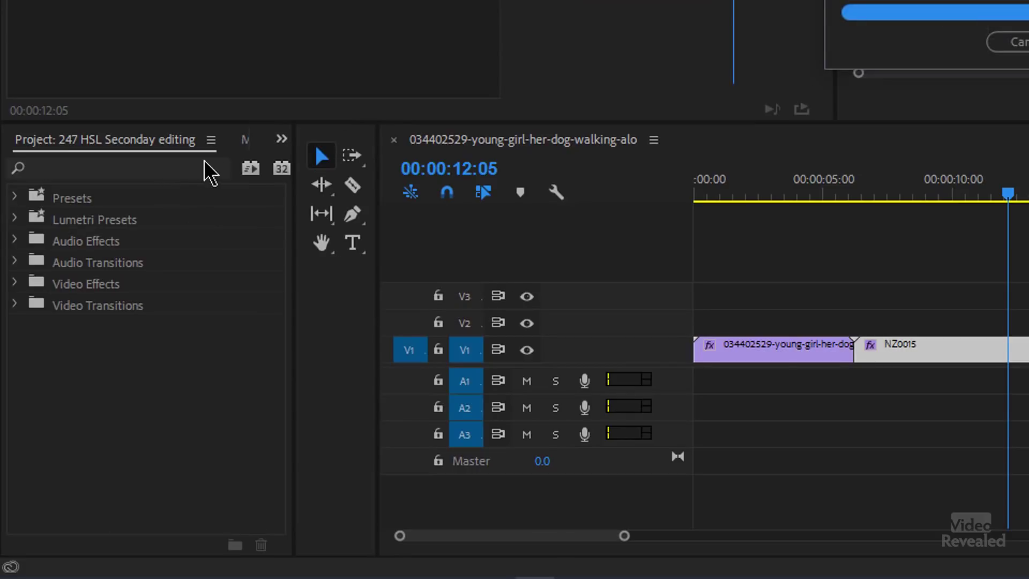
pyautogui.click(184, 168)
pyautogui.write('lum')
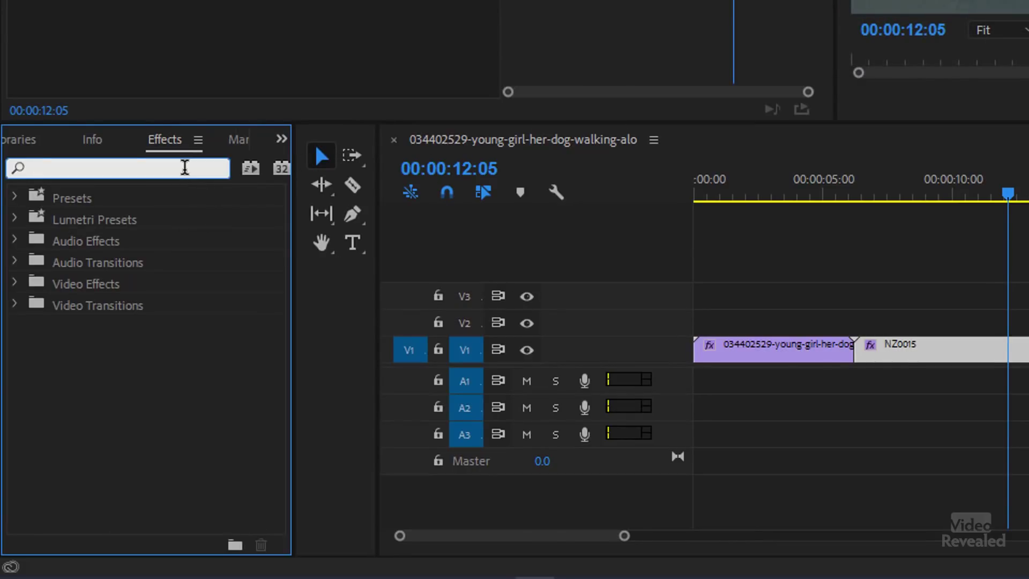
pyautogui.write('etri')
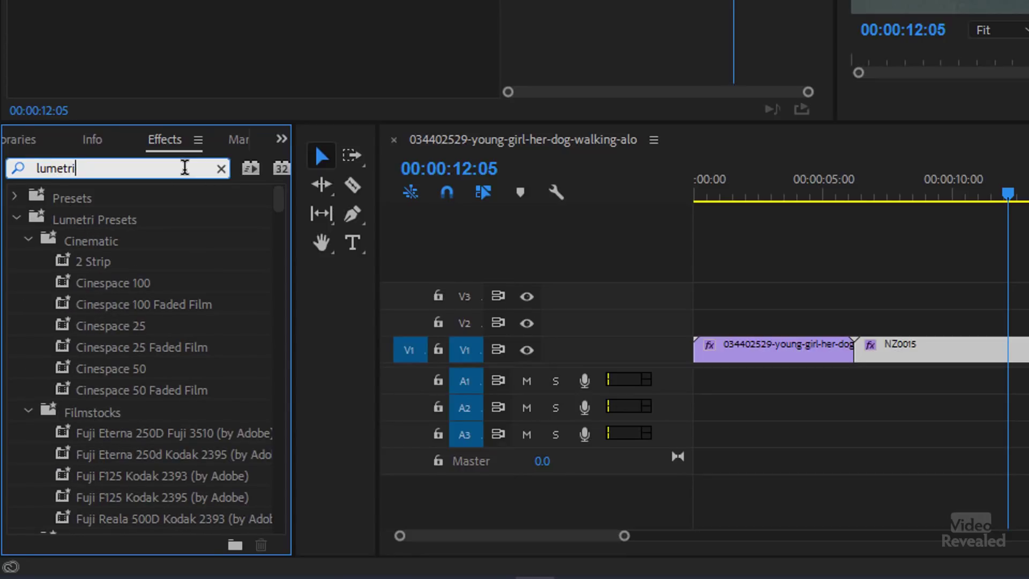
pyautogui.click(16, 218)
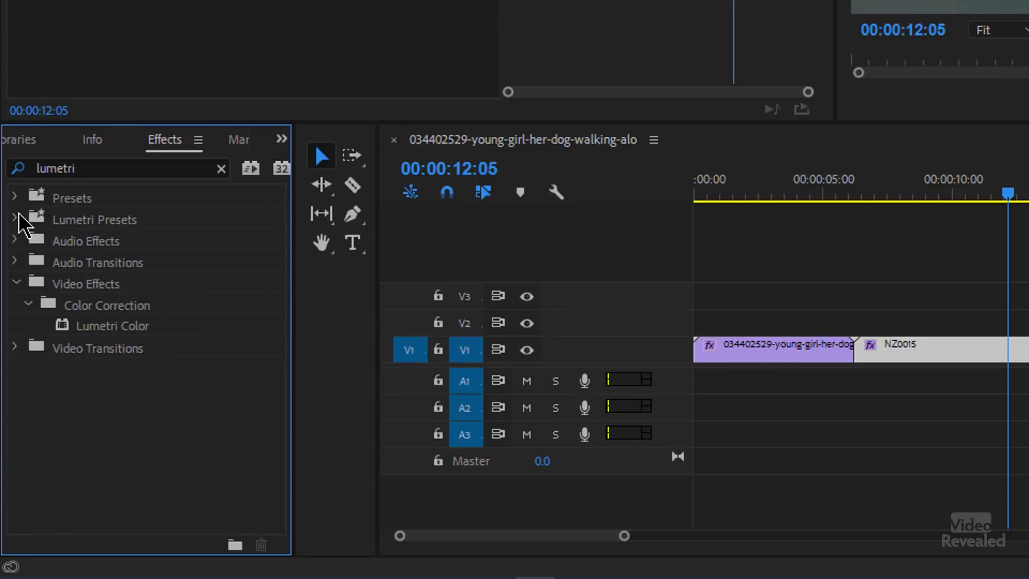
pyautogui.moveTo(108, 327); pyautogui.dragTo(155, 0)
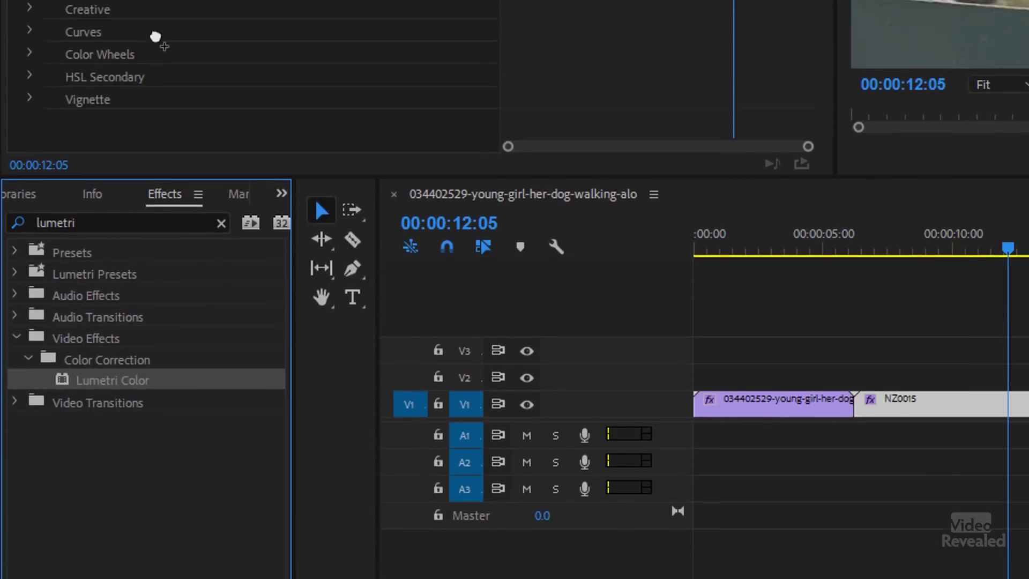
pyautogui.click(108, 251)
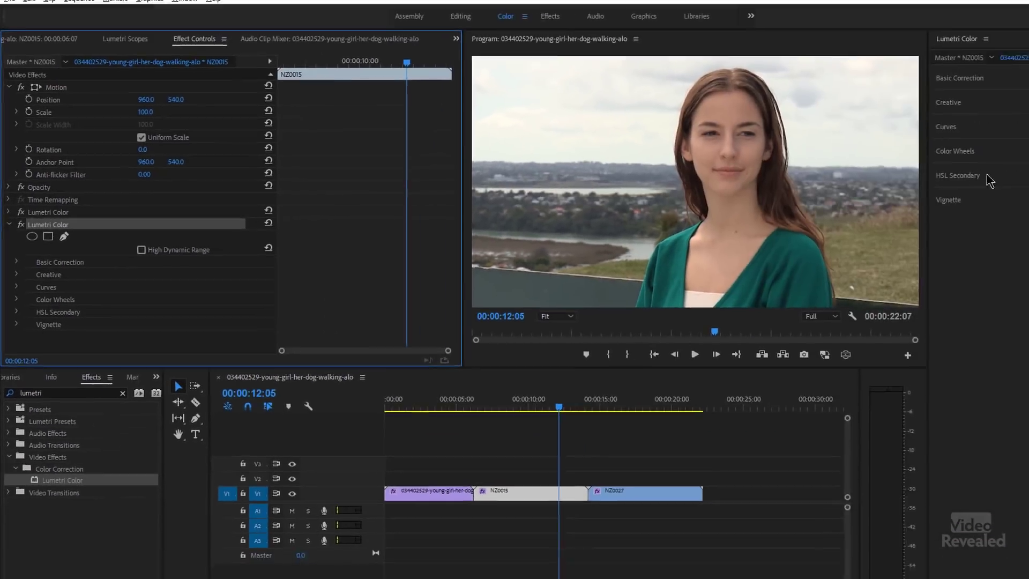
# Open HSL Secondary in the second Lumetri Color effect and sample the green cardigan as the key color
pyautogui.click(880, 178)
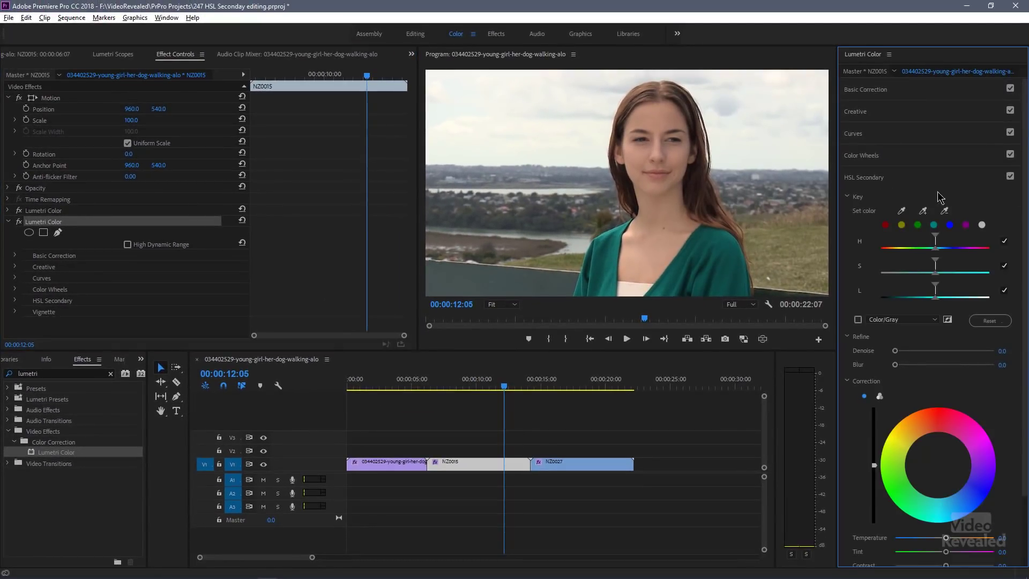
pyautogui.click(1010, 177)
pyautogui.click(1010, 177)
pyautogui.click(720, 266)
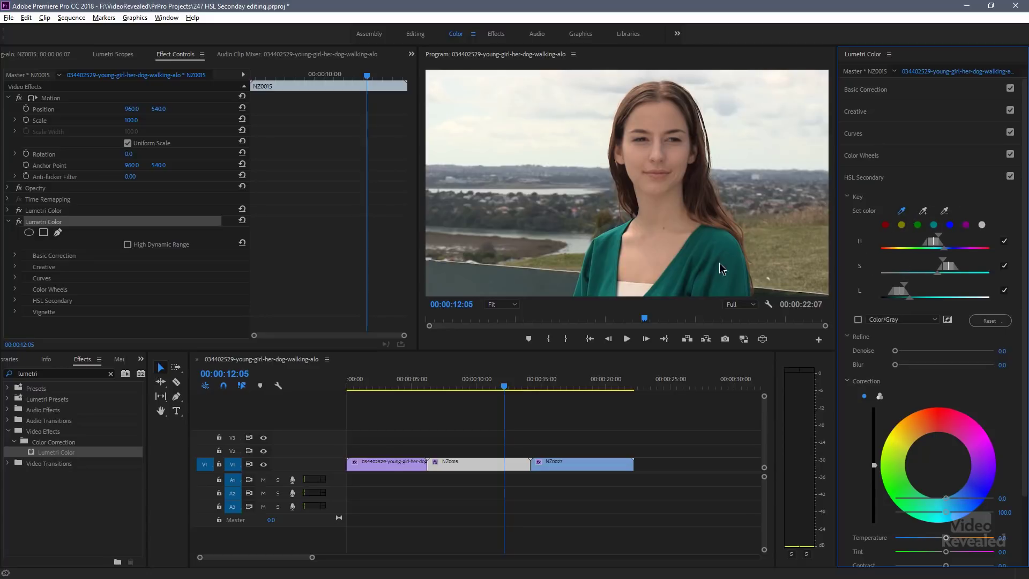
# Show the Color/Gray mask preview and add more cardigan shades to the key until the garment is covered
pyautogui.click(858, 320)
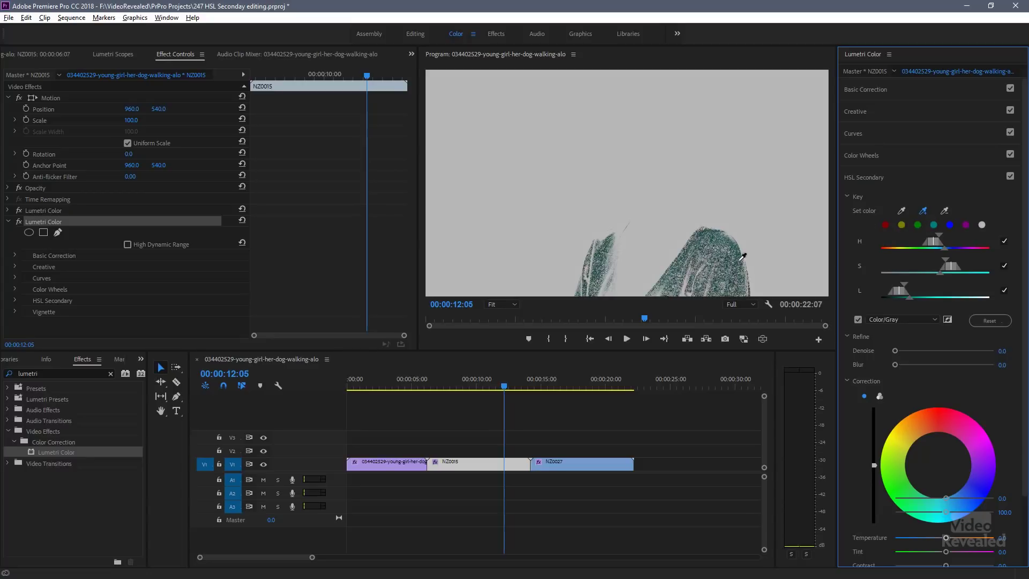
pyautogui.click(682, 268)
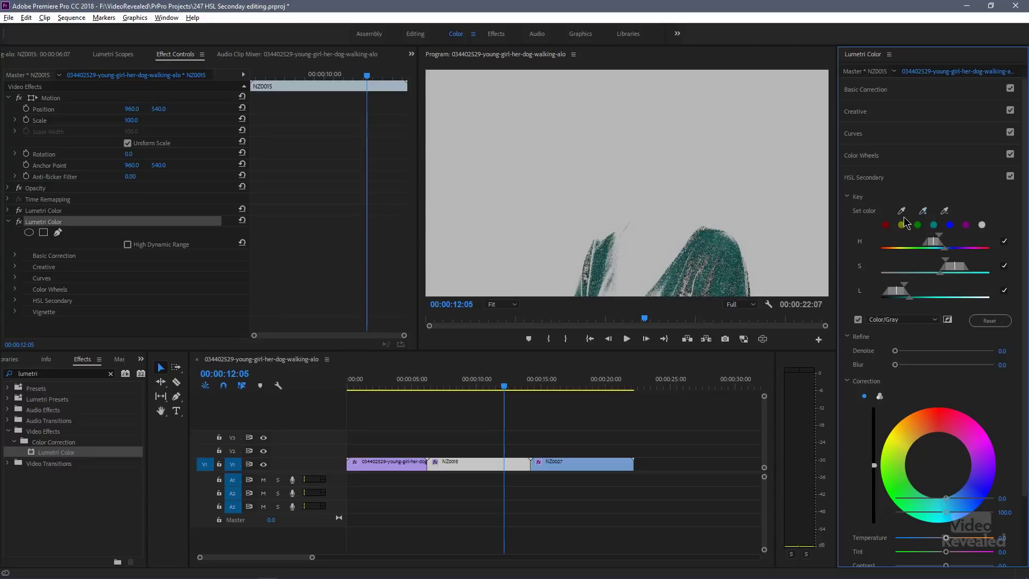
pyautogui.click(605, 256)
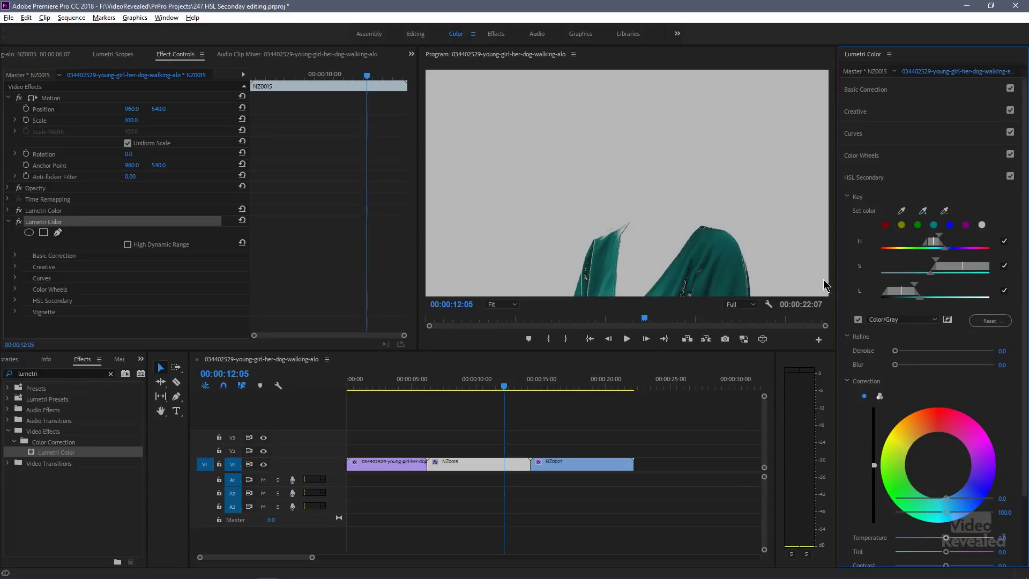
# Refine the cardigan key with Denoise 9.2 and Blur 1.0 against the mask preview, and hide the preview
pyautogui.click(858, 320)
pyautogui.click(858, 320)
pyautogui.moveTo(903, 352); pyautogui.dragTo(898, 370)
pyautogui.click(858, 320)
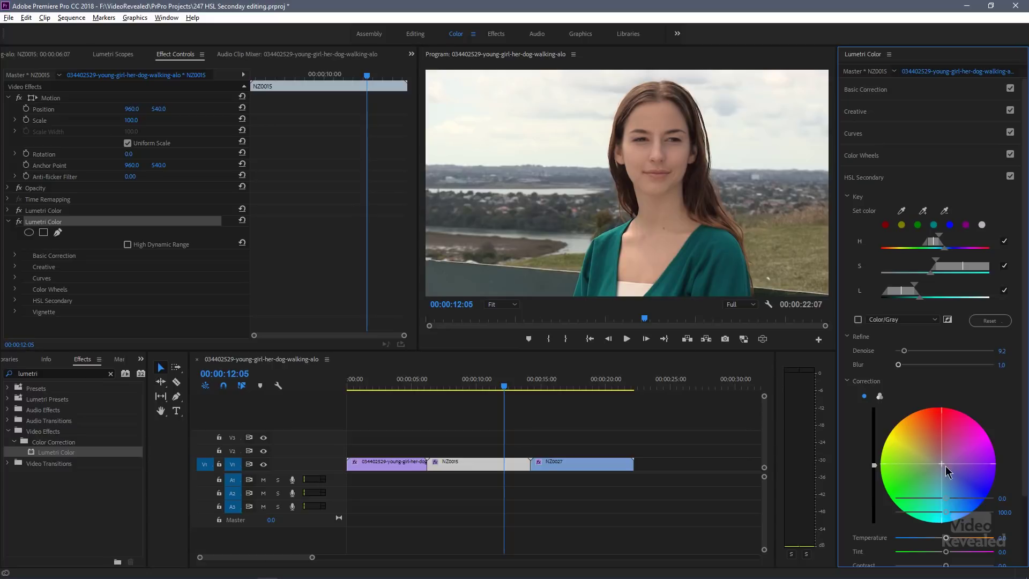
# Shift the keyed cardigan from green to blue by pushing the correction color wheel toward magenta
pyautogui.scroll(-3, 996, 450)
pyautogui.moveTo(940, 381); pyautogui.dragTo(955, 366)
pyautogui.scroll(3, 1017, 128)
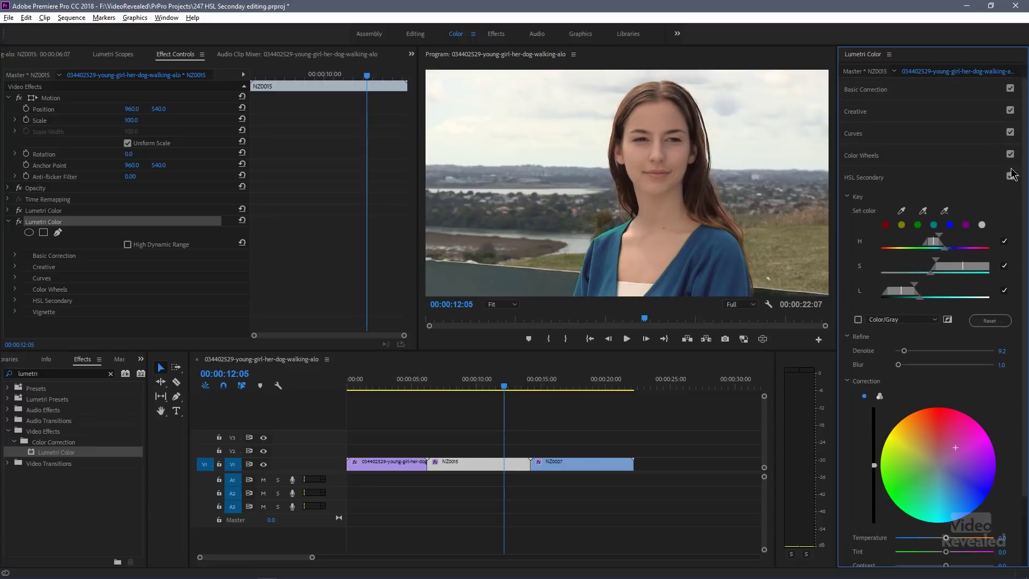
# Collapse the second Lumetri Color effect and compare the clip with the Lumetri effects switched off and on
pyautogui.click(7, 221)
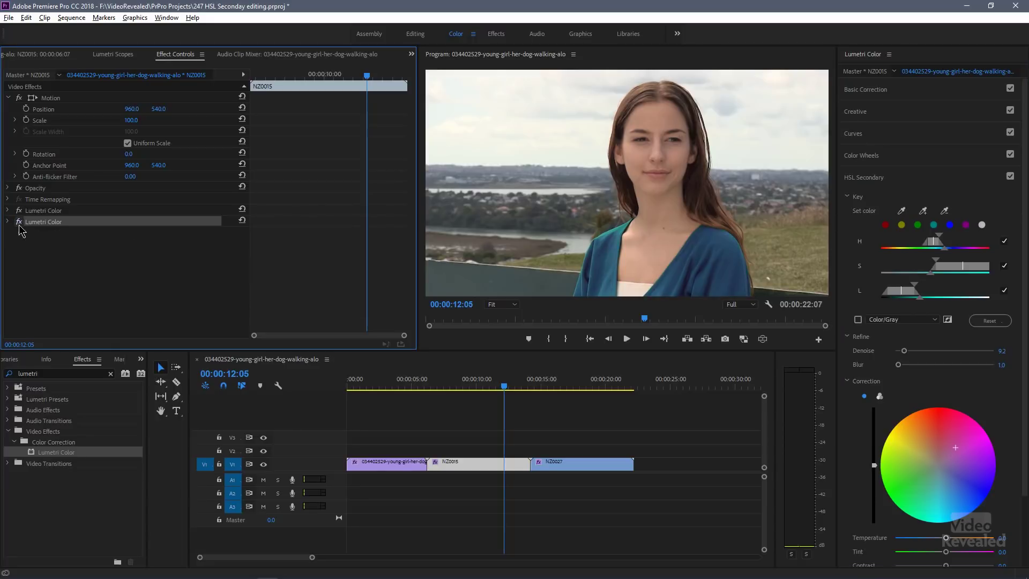
pyautogui.click(18, 212)
pyautogui.click(18, 221)
pyautogui.click(18, 221)
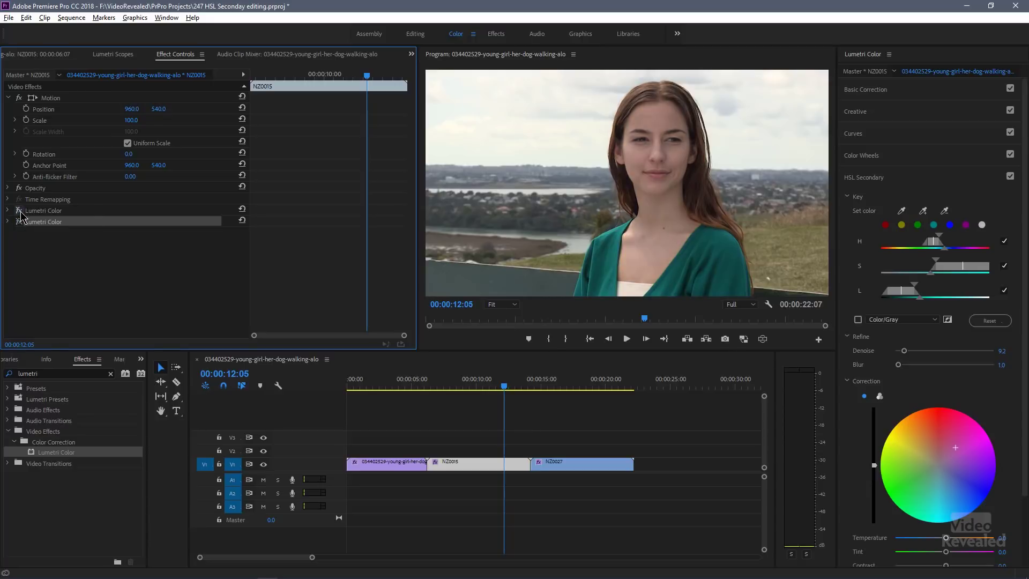